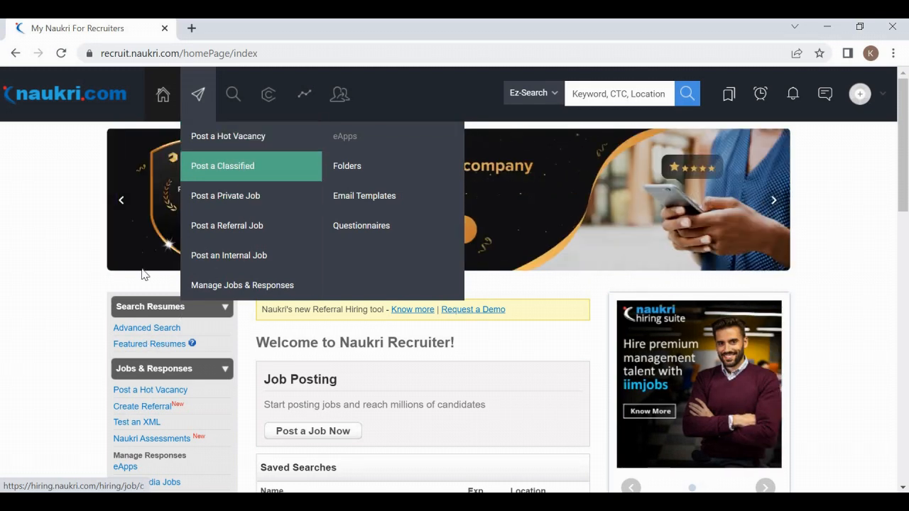
# Step: Bring up the Jobs & Responses posting options dropdown from the recruiter home page
pyautogui.moveTo(205, 122)
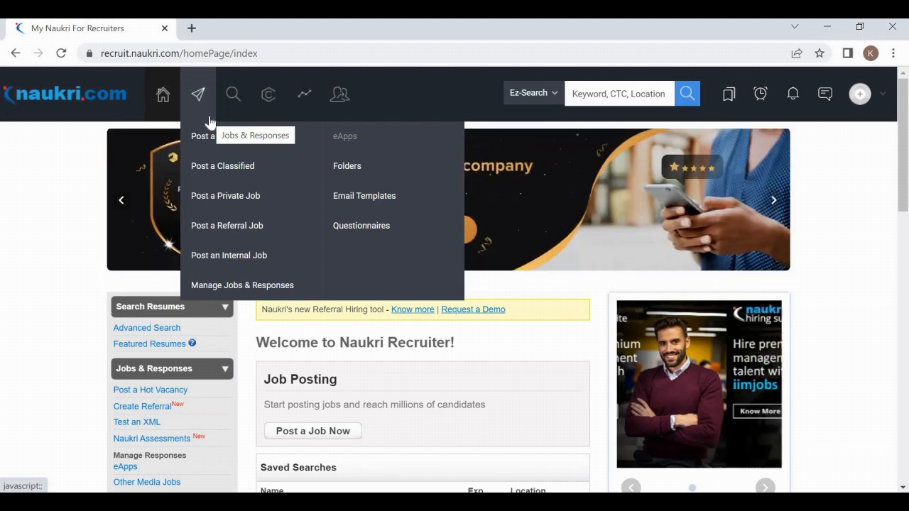
pyautogui.moveTo(201, 95)
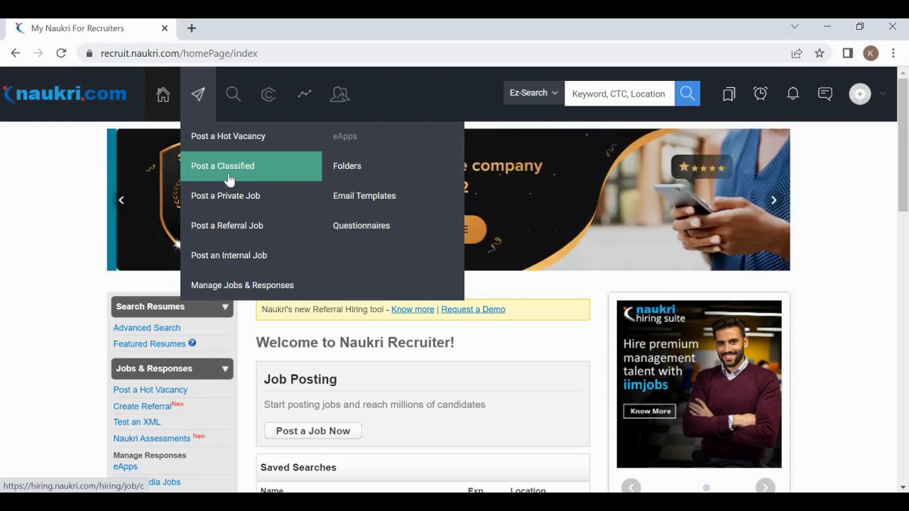
# Step: Try Post a Classified, hit the no-active-subscription error, and reopen the Jobs & Responses menu
pyautogui.click(228, 180)
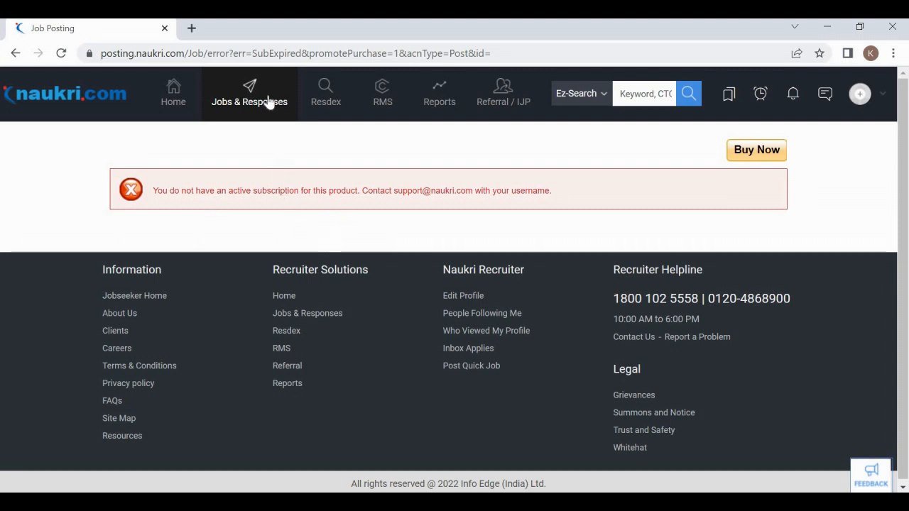
pyautogui.moveTo(266, 102)
pyautogui.moveTo(240, 113)
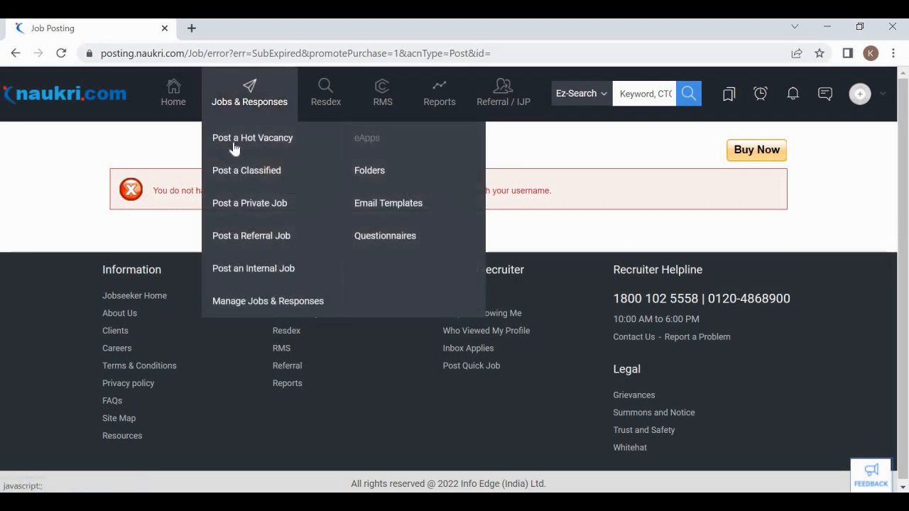
# Step: Start a new Post a Job - Hot Vacancy form and look over its empty fields
pyautogui.click(268, 140)
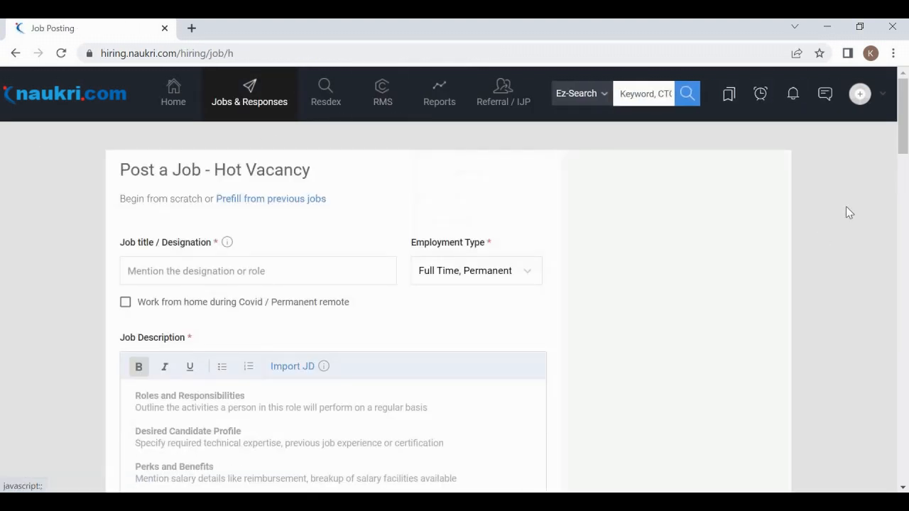
pyautogui.moveTo(908, 139); pyautogui.dragTo(908, 161)
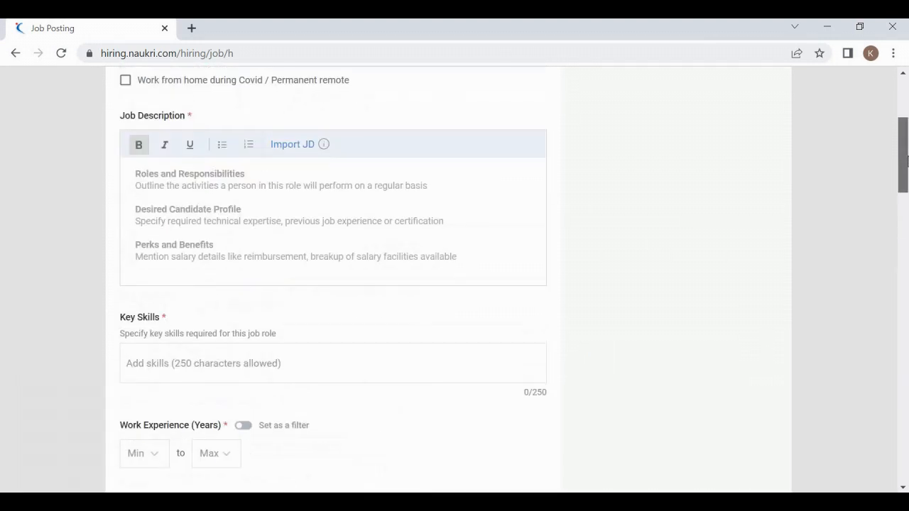
pyautogui.moveTo(907, 122); pyautogui.dragTo(906, 81)
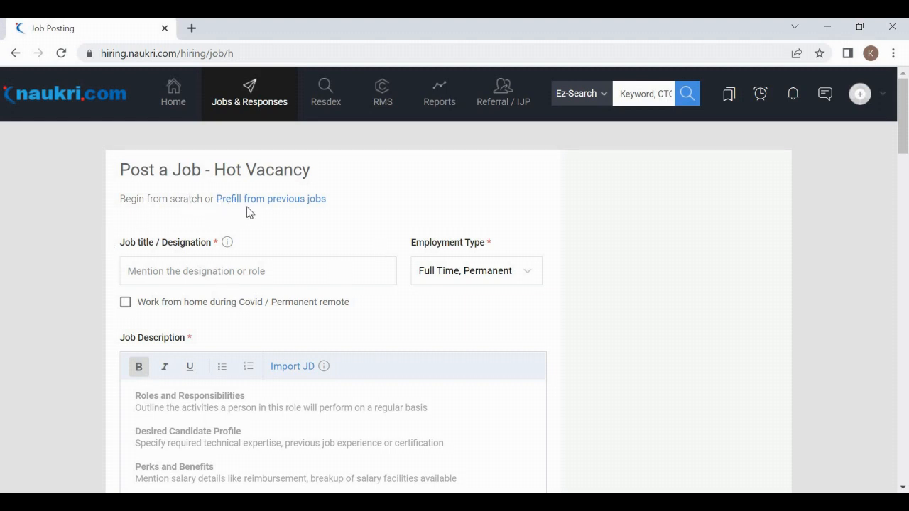
# Step: Browse the Prefill from previous jobs panel without picking one, then close it
pyautogui.click(310, 208)
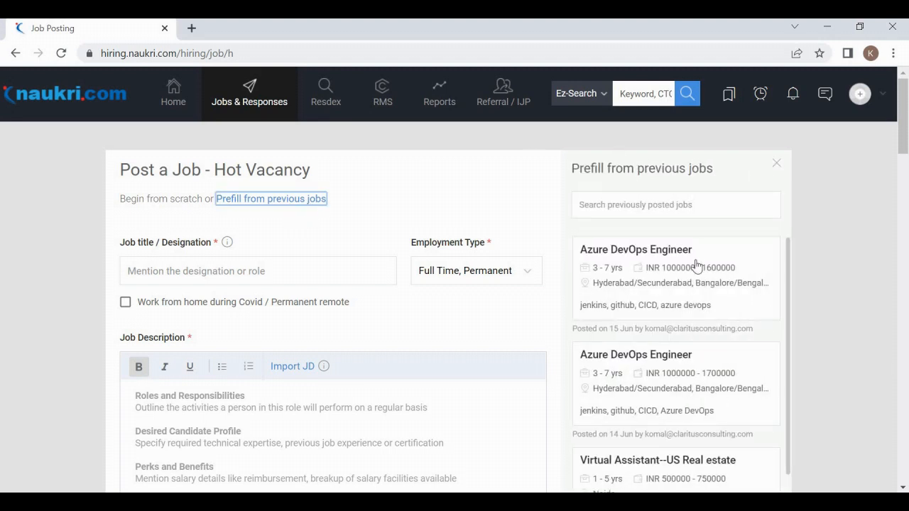
pyautogui.moveTo(790, 306); pyautogui.dragTo(789, 438)
pyautogui.moveTo(793, 303); pyautogui.dragTo(789, 405)
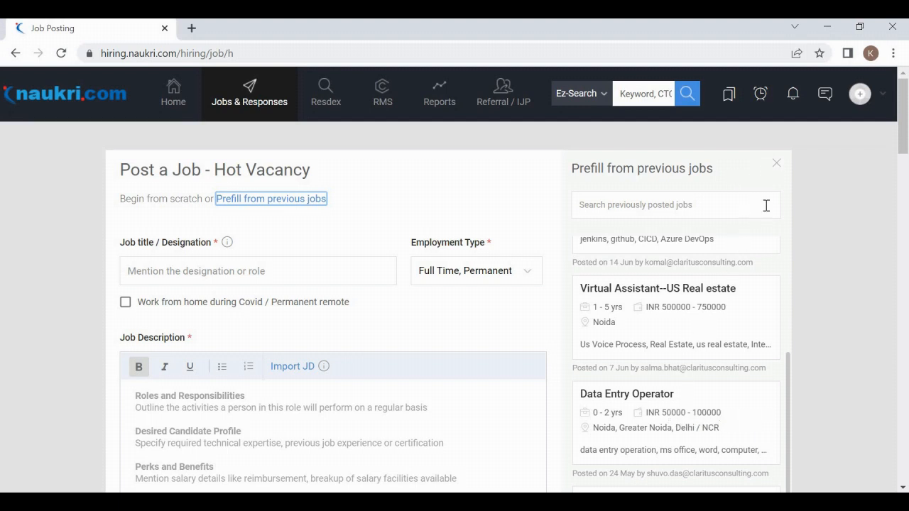
pyautogui.click(776, 164)
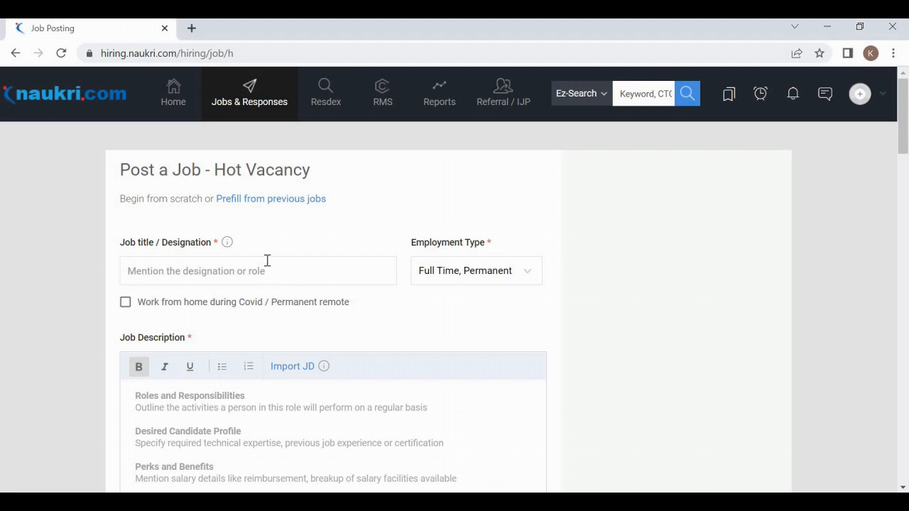
# Step: Focus the Job title field and switch to the Azure DevOps Engineer description in Word
pyautogui.click(199, 274)
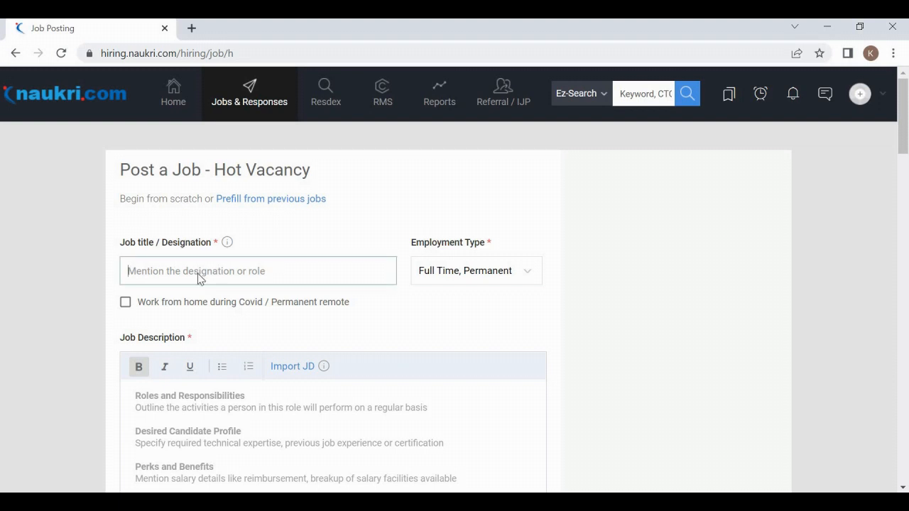
pyautogui.hotkey('alt', 'Tab')
pyautogui.hotkey('alt', 'Tab')
pyautogui.click(617, 304)
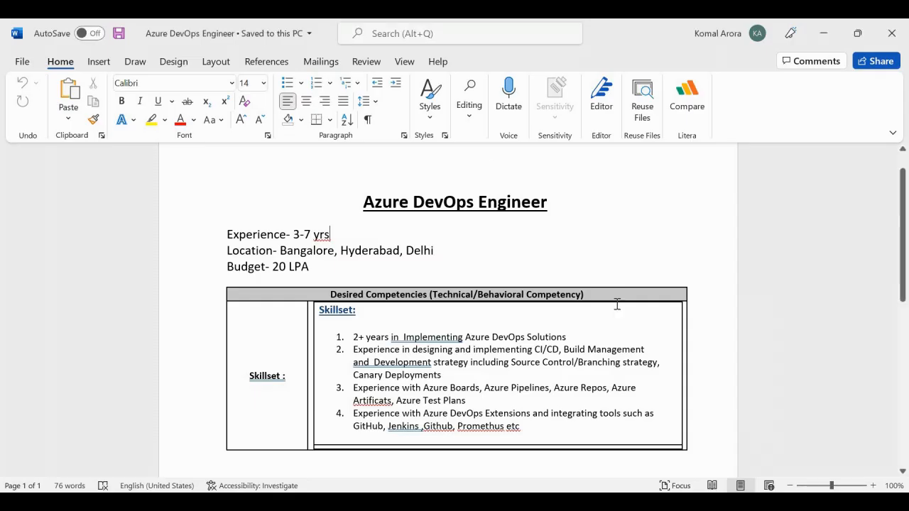
# Step: Copy the title 'Azure DevOps Engineer' from the Word document and return to Chrome
pyautogui.click(379, 235)
pyautogui.tripleClick(537, 213)
pyautogui.hotkey('ctrl', 'c')
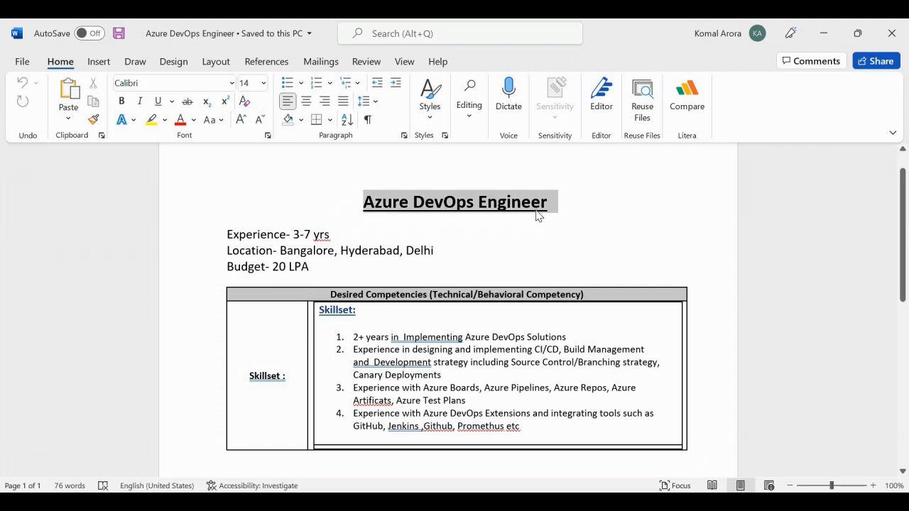
pyautogui.hotkey('alt', 'Tab')
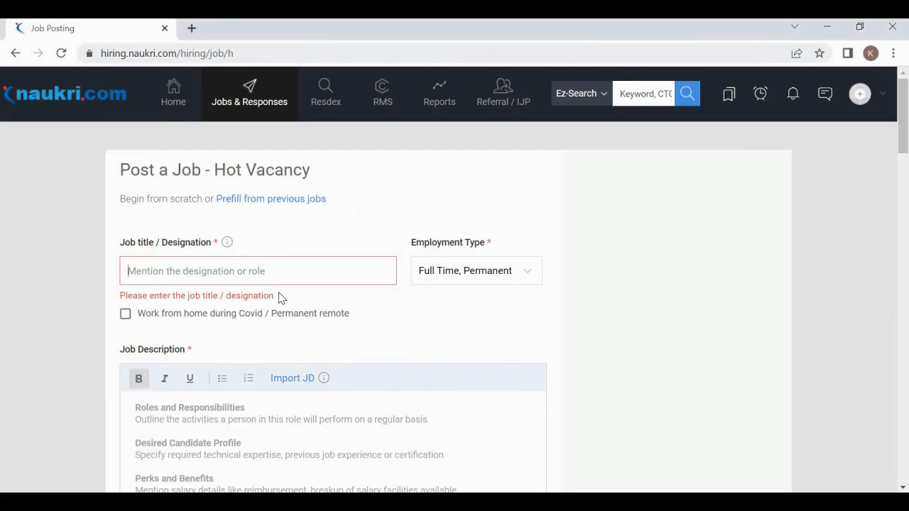
# Step: Paste 'Azure DevOps Engineer' into Job title, remove the stray letter, and close the Prefill panel
pyautogui.hotkey('ctrl', 'v')
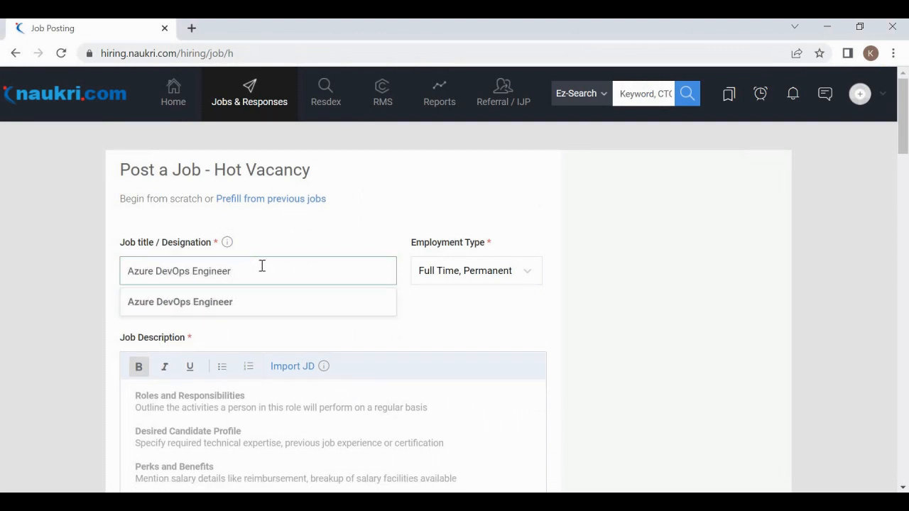
pyautogui.write('I')
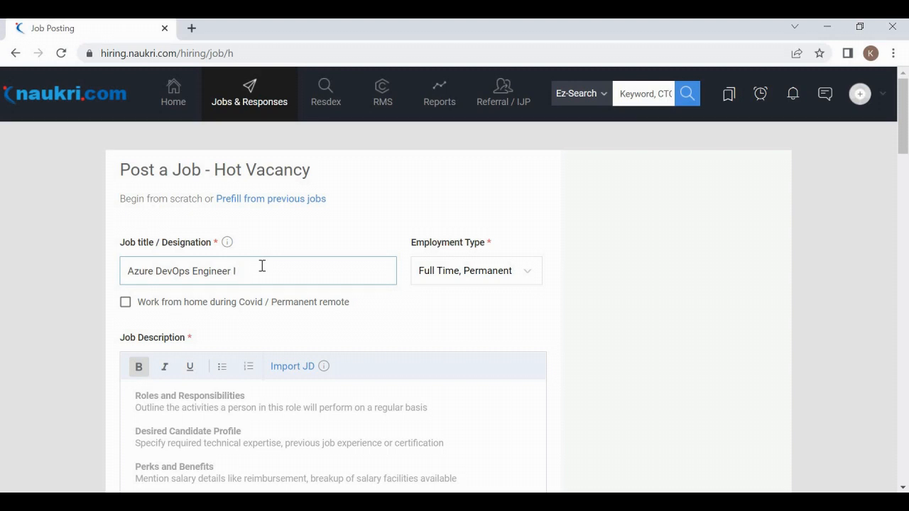
pyautogui.press('BackSpace')
pyautogui.click(262, 237)
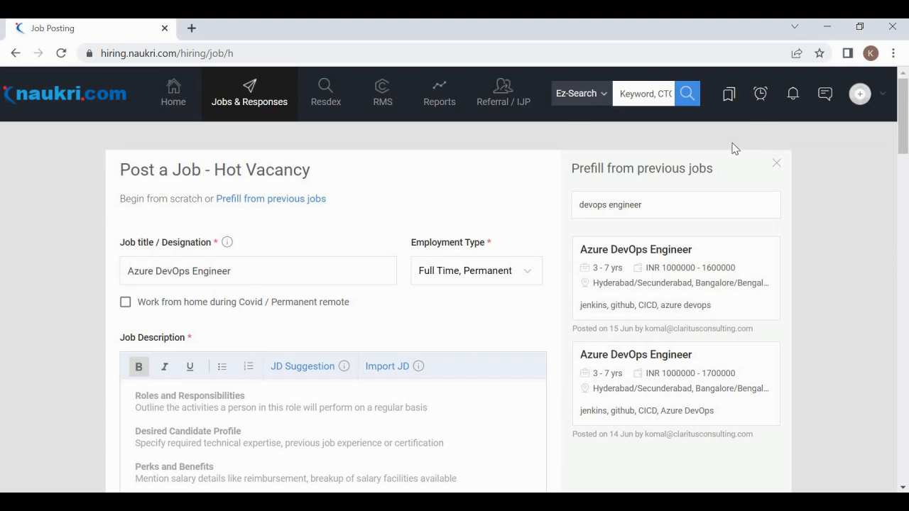
pyautogui.click(775, 165)
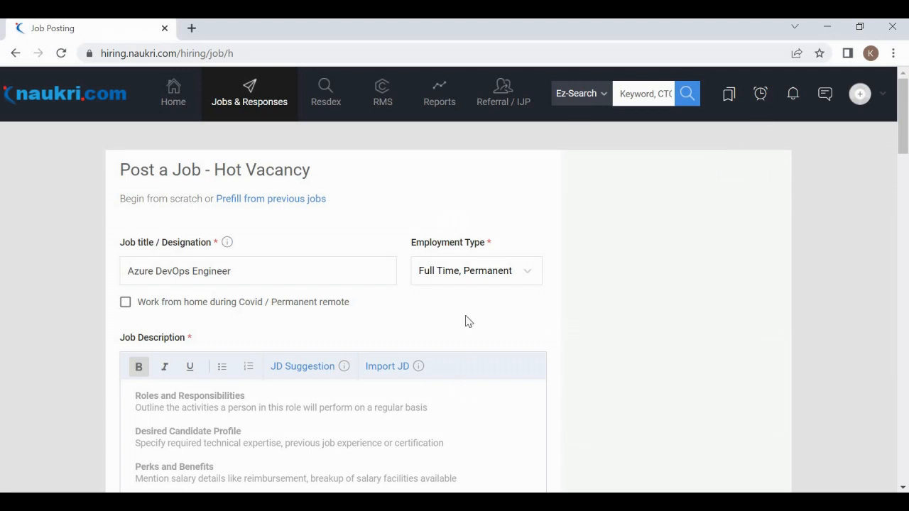
# Step: Keep Full Time, Permanent employment and mark the job Work from home during Covid
pyautogui.click(486, 274)
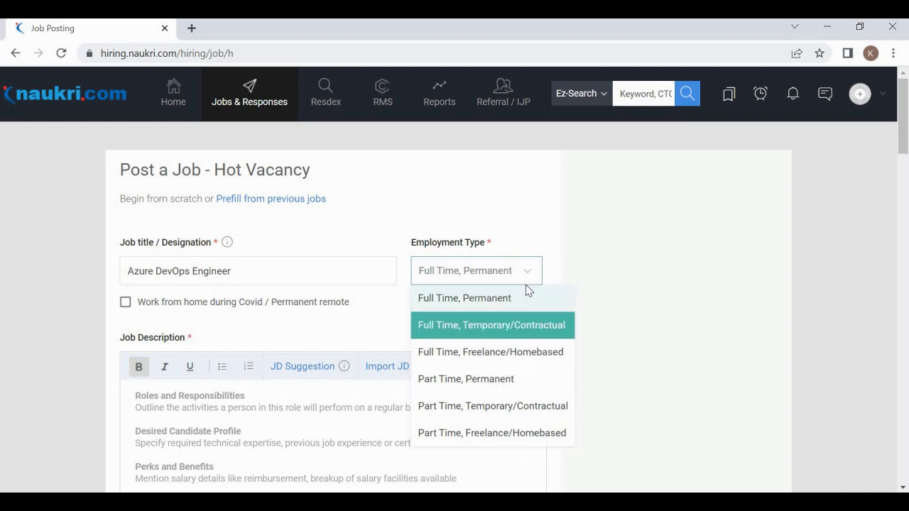
pyautogui.click(487, 298)
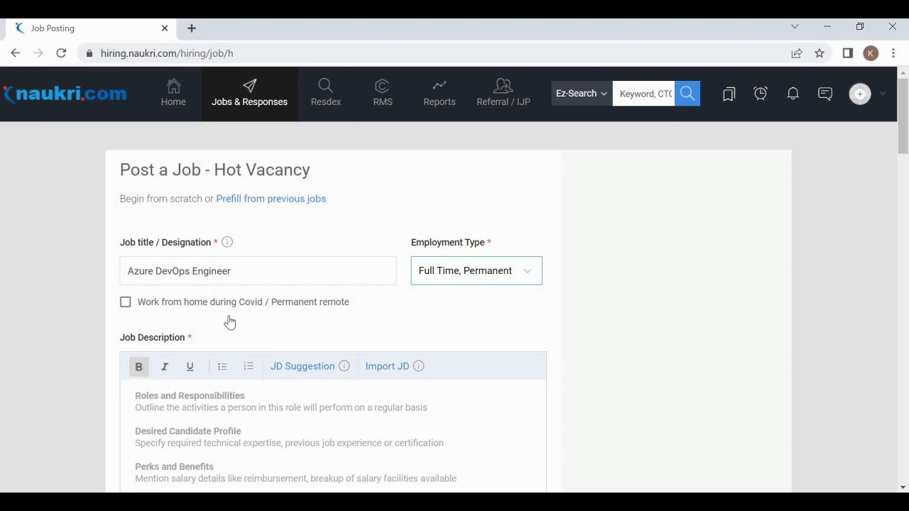
pyautogui.click(132, 306)
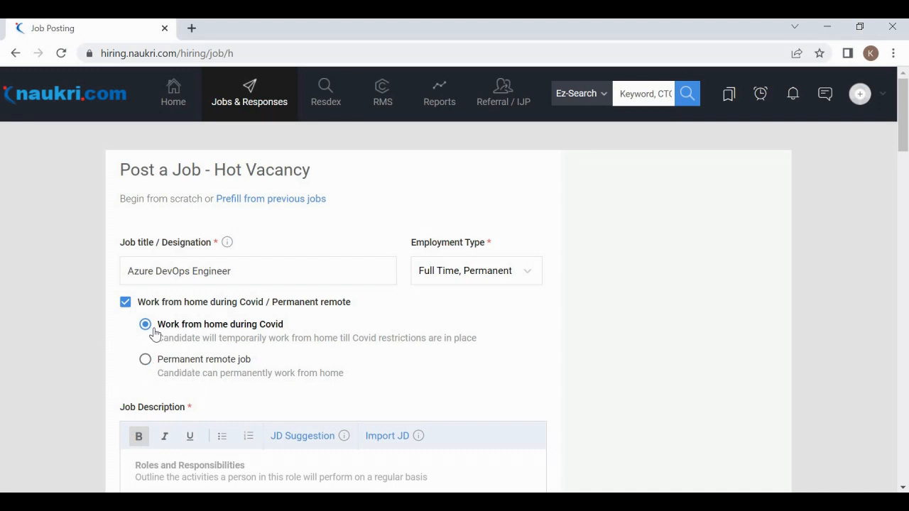
pyautogui.click(290, 360)
pyautogui.press('Up')
pyautogui.scroll(-3, 219, 395)
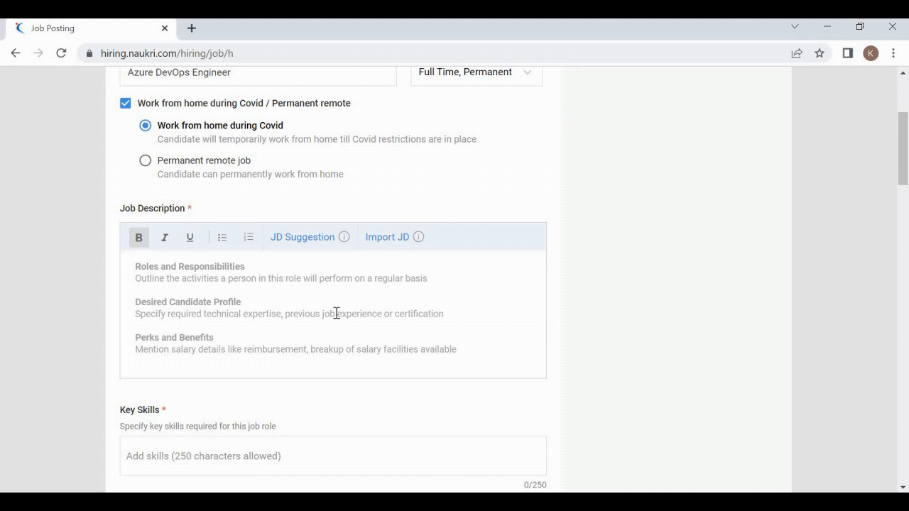
# Step: Copy the four numbered skill items from Word and paste them into the Job Description
pyautogui.hotkey('alt', 'Tab')
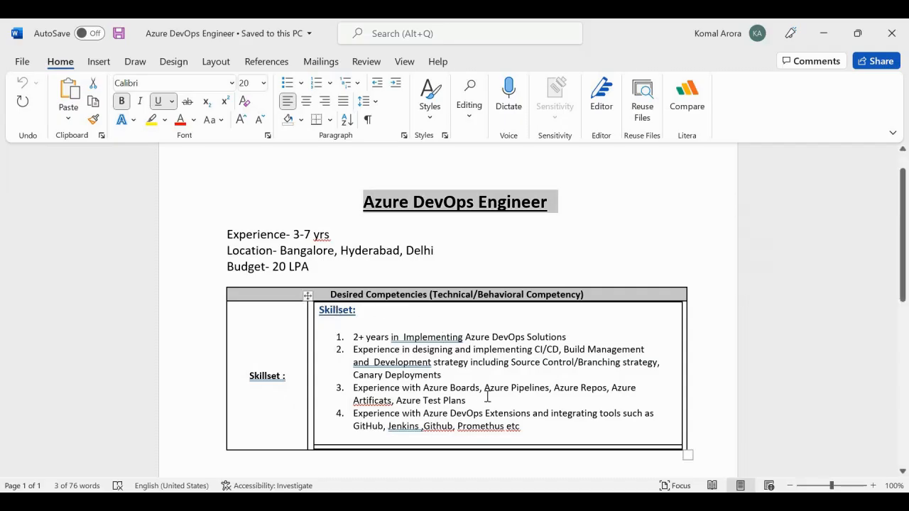
pyautogui.moveTo(543, 426); pyautogui.dragTo(358, 338)
pyautogui.hotkey('ctrl', 'c')
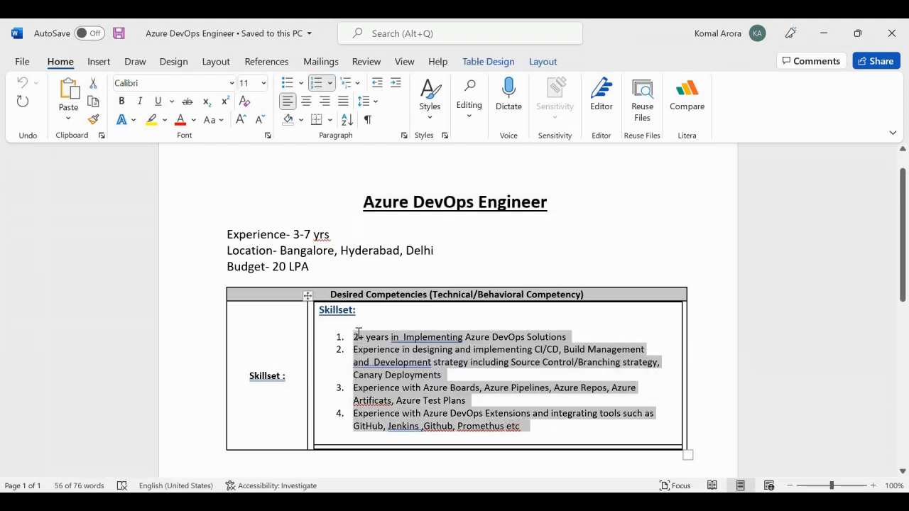
pyautogui.hotkey('alt', 'Tab')
pyautogui.click(281, 338)
pyautogui.write('Roles and Responsibilities  Desired Candidate Profile  Perks and Benefits')
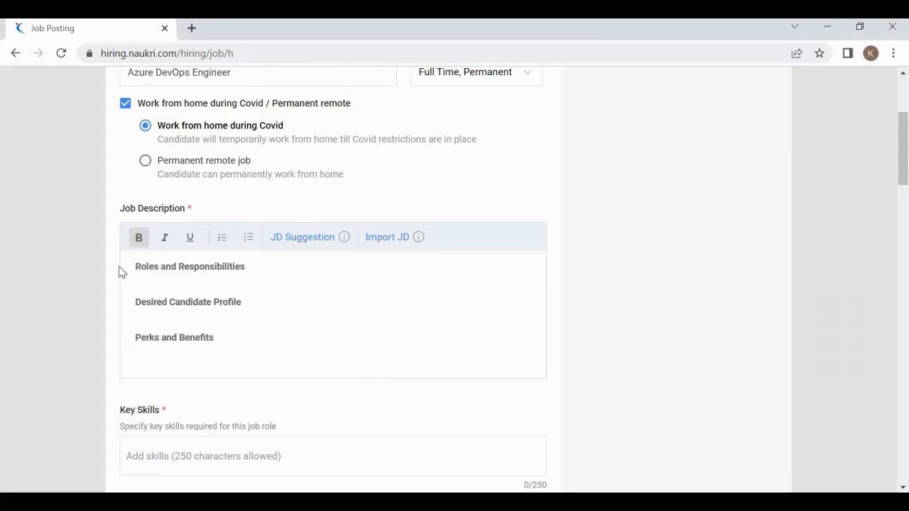
# Step: Replace the Job Description contents with the copied four-item skills list
pyautogui.hotkey('ctrl', 'a')
pyautogui.hotkey('ctrl', 'v')
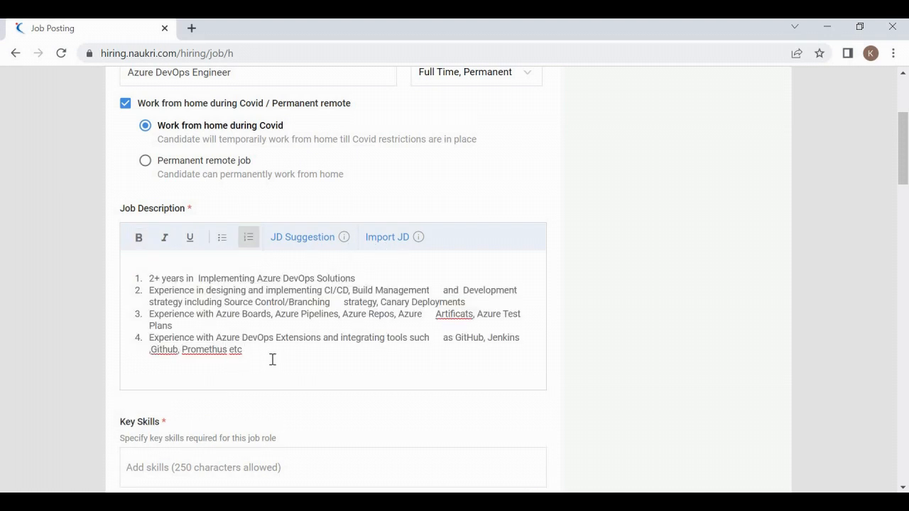
pyautogui.click(319, 419)
pyautogui.scroll(-1, 319, 418)
pyautogui.scroll(-2, 318, 418)
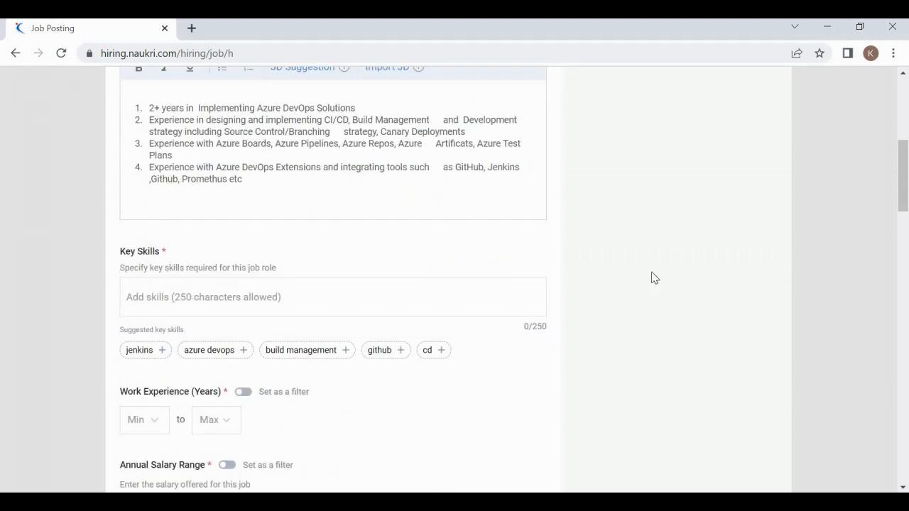
pyautogui.moveTo(904, 199); pyautogui.dragTo(904, 149)
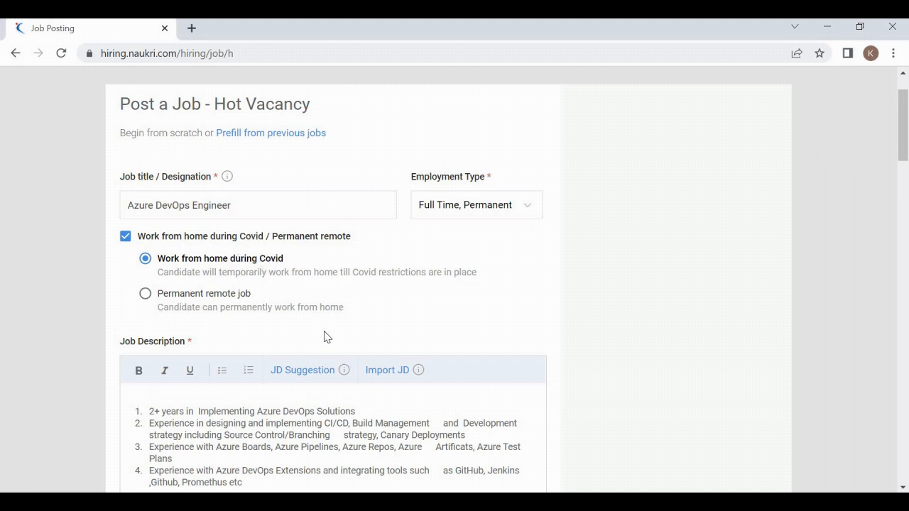
pyautogui.scroll(-4, 324, 336)
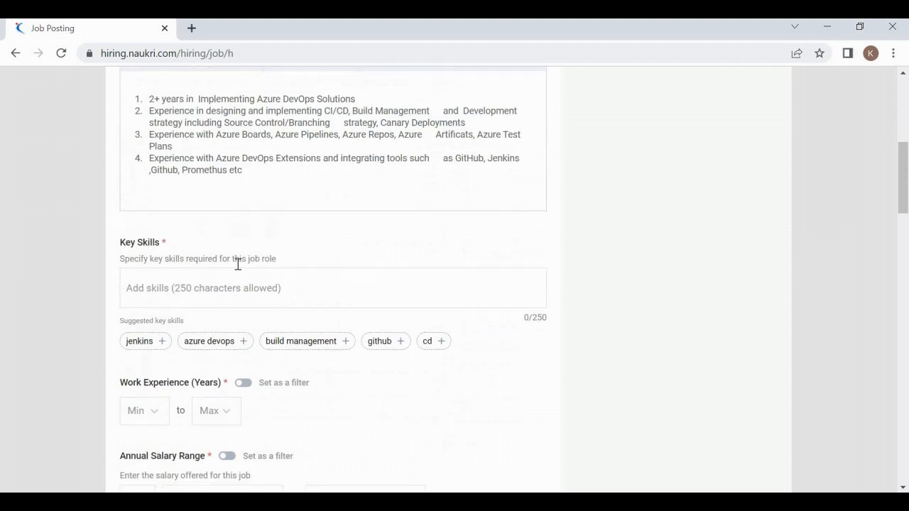
# Step: Move to the Key skills field, rechecking the pasted description along the way
pyautogui.click(235, 276)
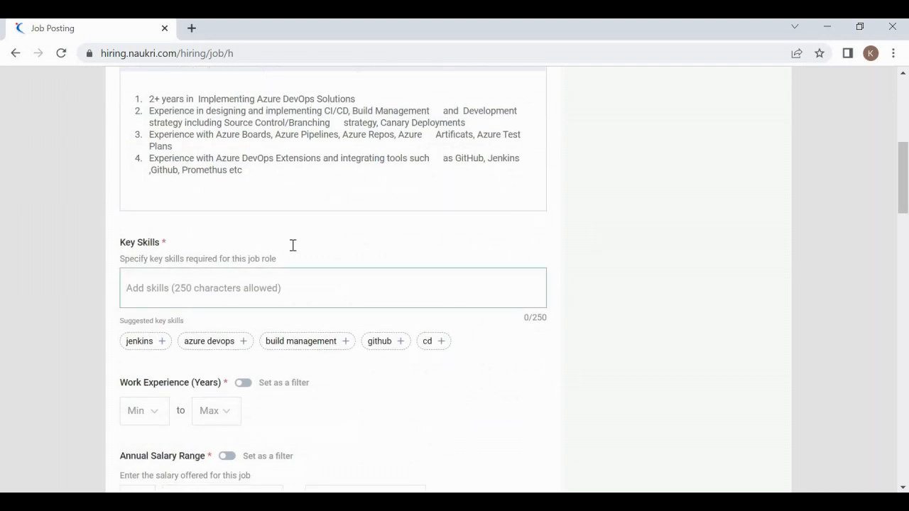
pyautogui.click(907, 258)
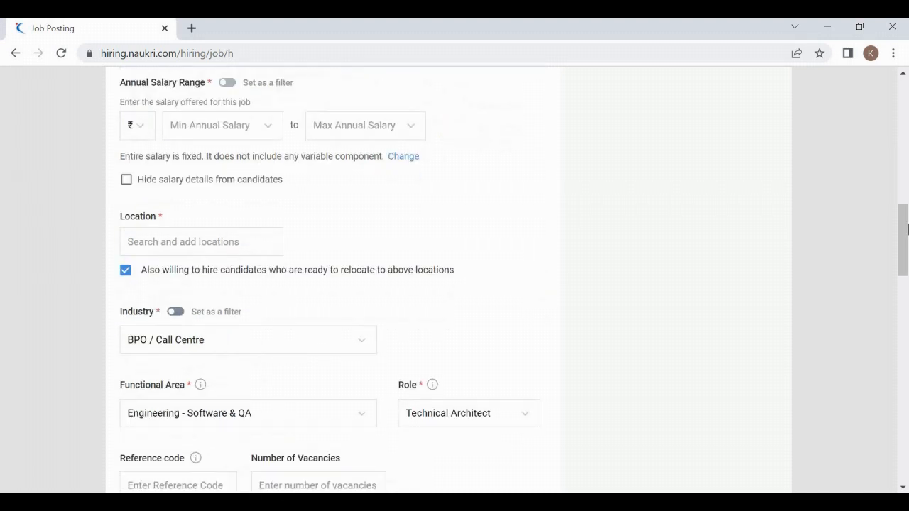
pyautogui.moveTo(907, 242); pyautogui.dragTo(907, 169)
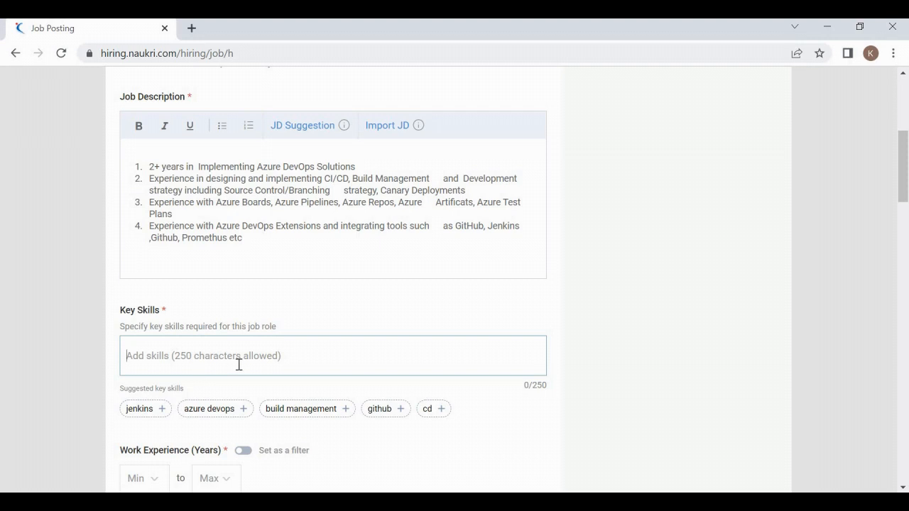
pyautogui.scroll(-4, 249, 351)
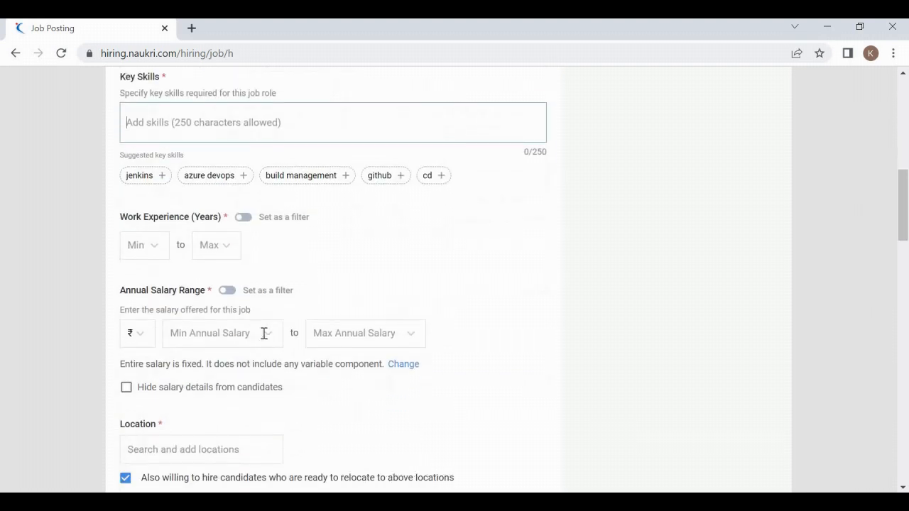
pyautogui.scroll(5, 372, 223)
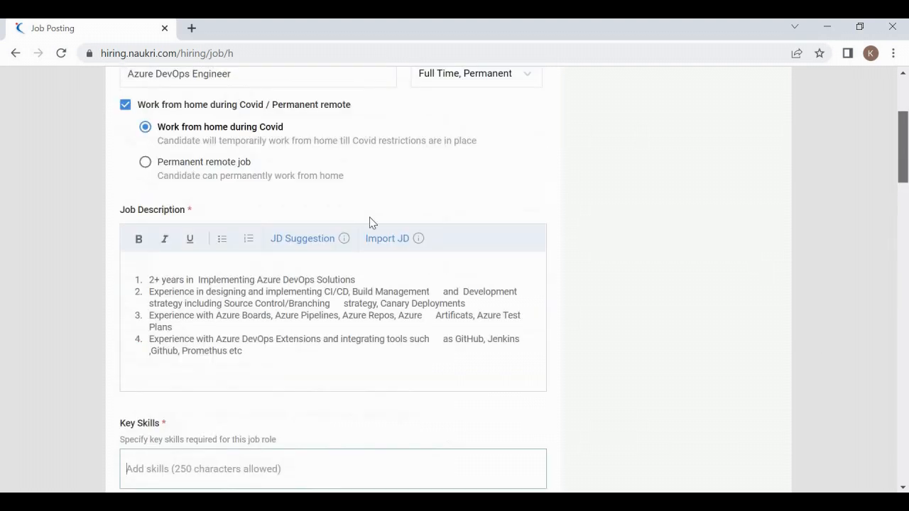
pyautogui.moveTo(262, 279); pyautogui.dragTo(368, 268)
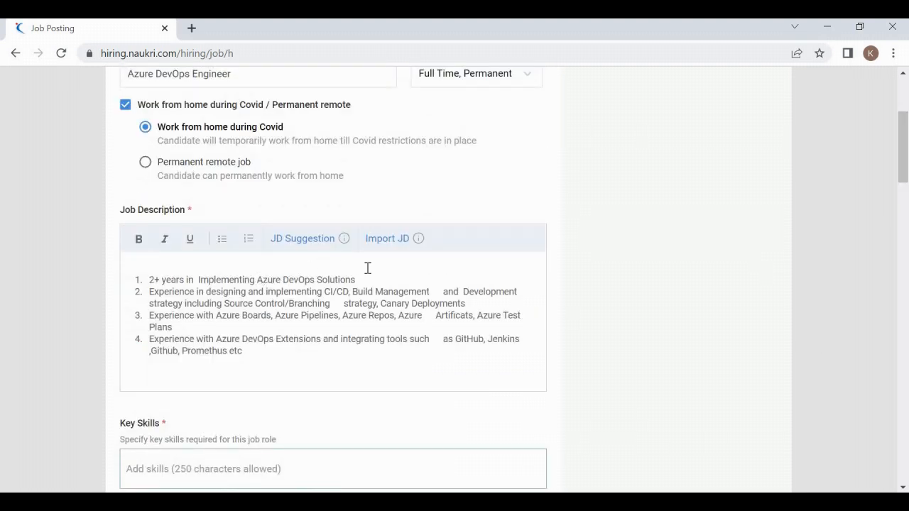
pyautogui.click(318, 343)
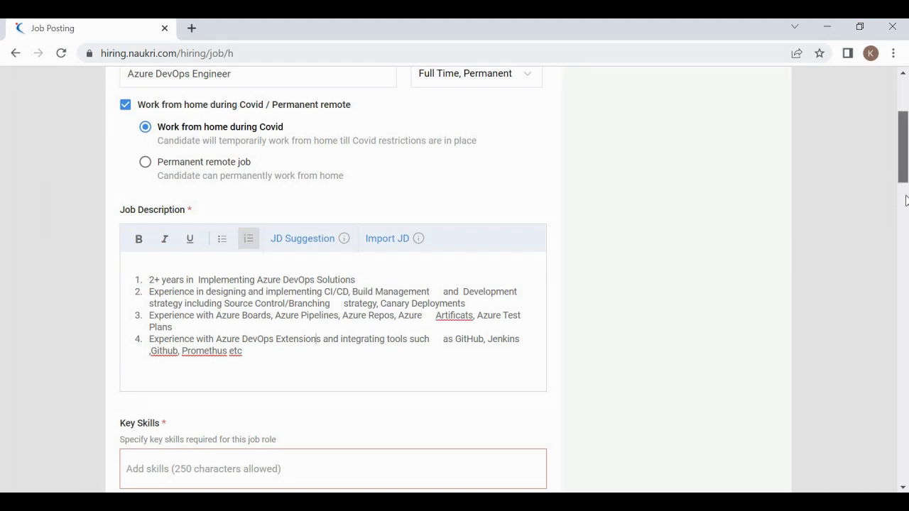
pyautogui.moveTo(901, 183); pyautogui.dragTo(764, 209)
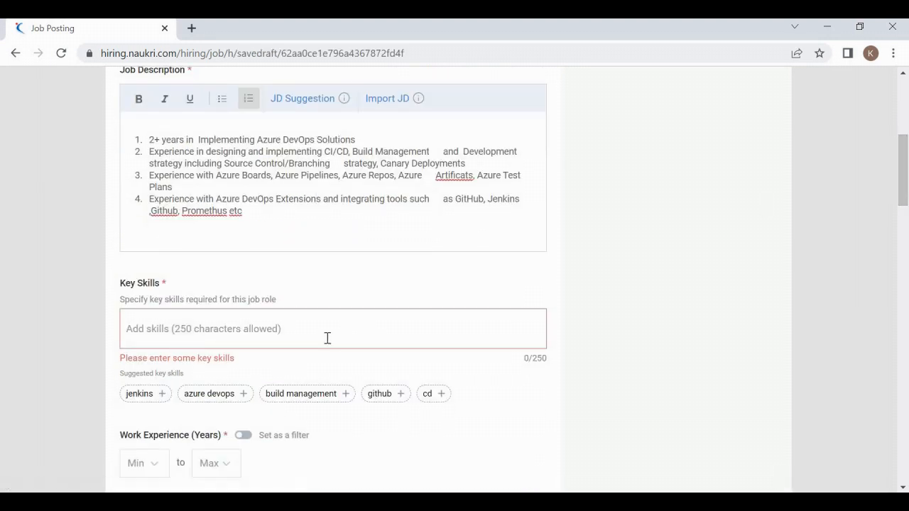
# Step: Add jenkins, github, CICD and azure devops as key skills
pyautogui.click(160, 392)
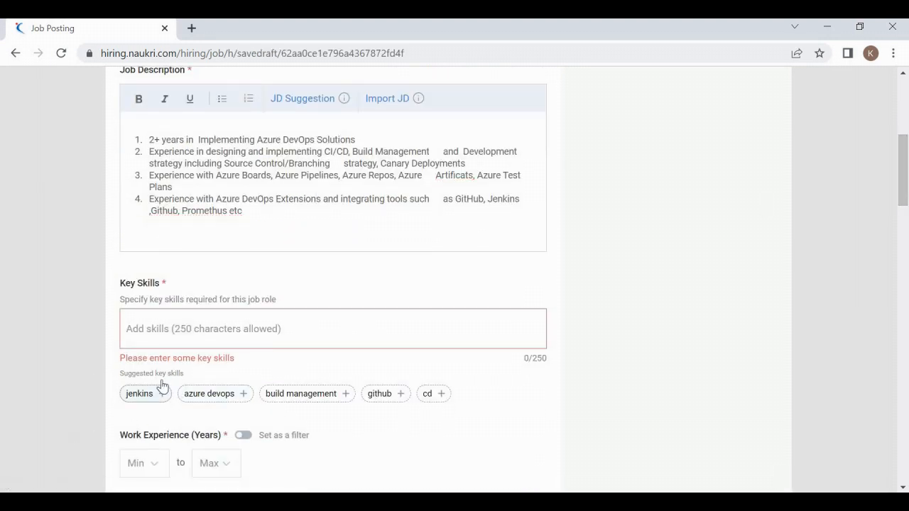
pyautogui.click(306, 305)
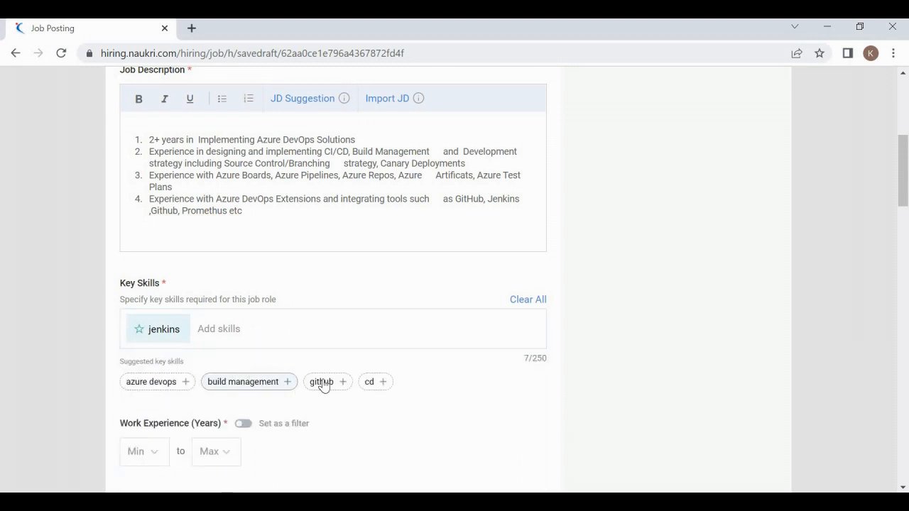
pyautogui.click(348, 381)
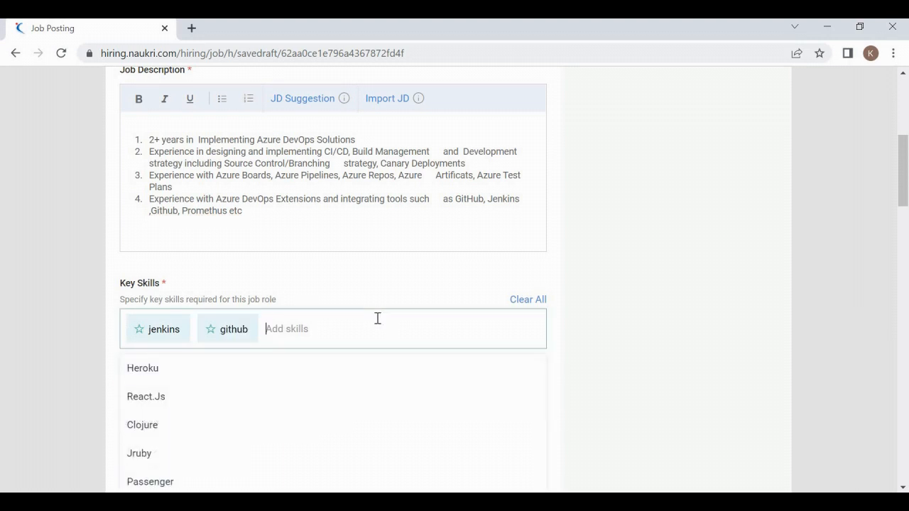
pyautogui.write('CICD')
pyautogui.press('Return')
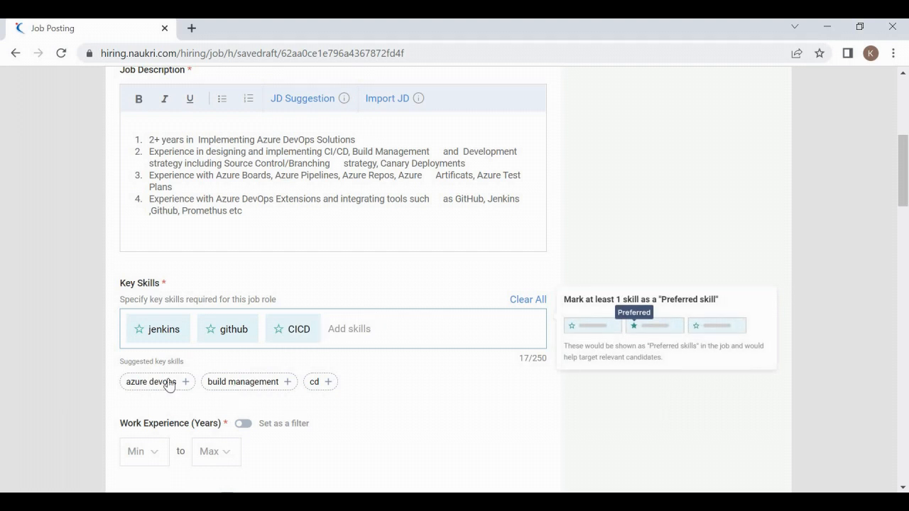
pyautogui.click(296, 280)
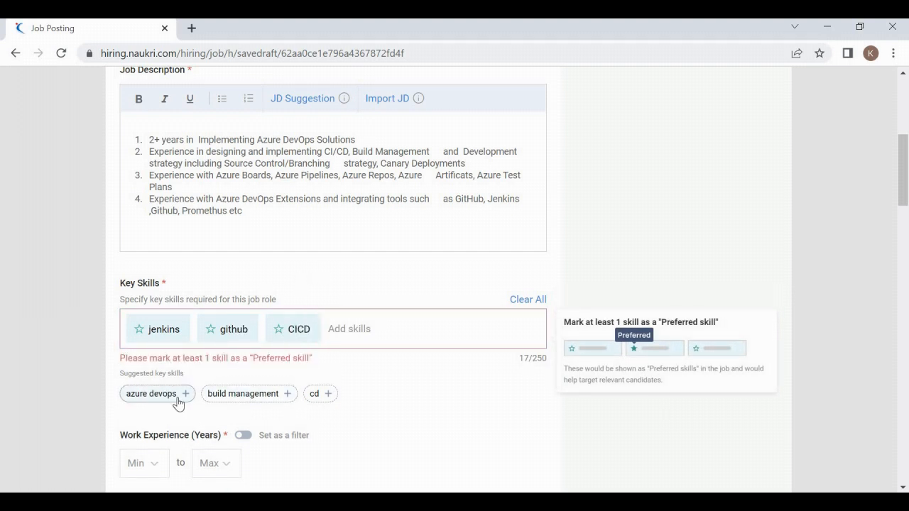
pyautogui.click(178, 394)
pyautogui.click(317, 289)
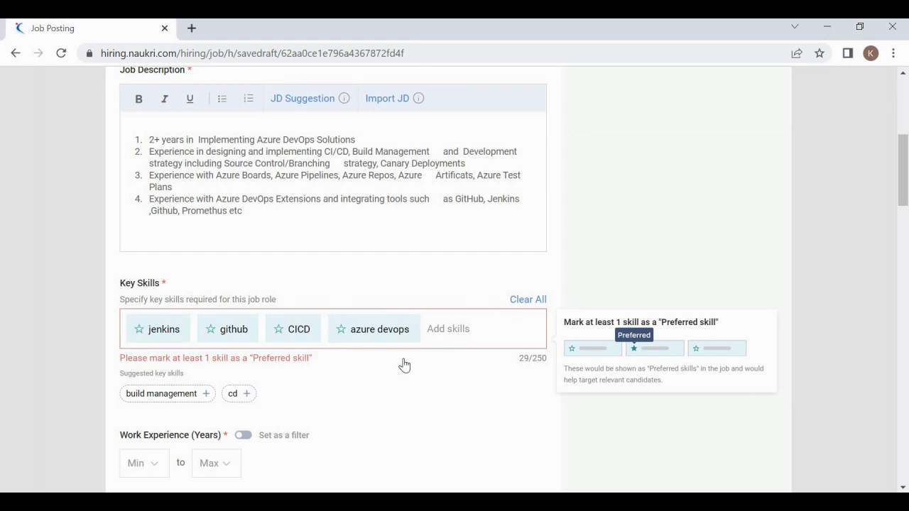
# Step: Mark azure devops and jenkins as preferred skills and dismiss the notice
pyautogui.click(341, 338)
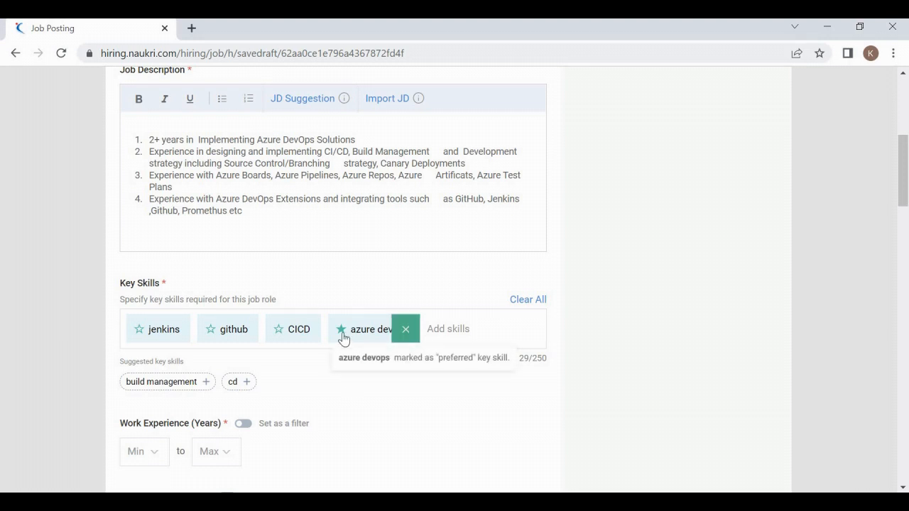
pyautogui.click(139, 334)
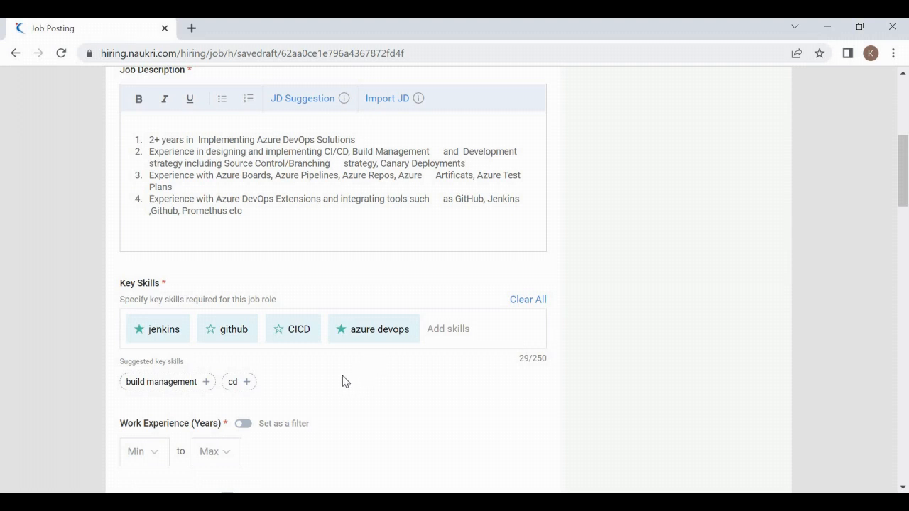
pyautogui.click(142, 338)
# Step: Set work experience to 3–7 years and switch it on as a candidate filter
pyautogui.scroll(-3, 367, 367)
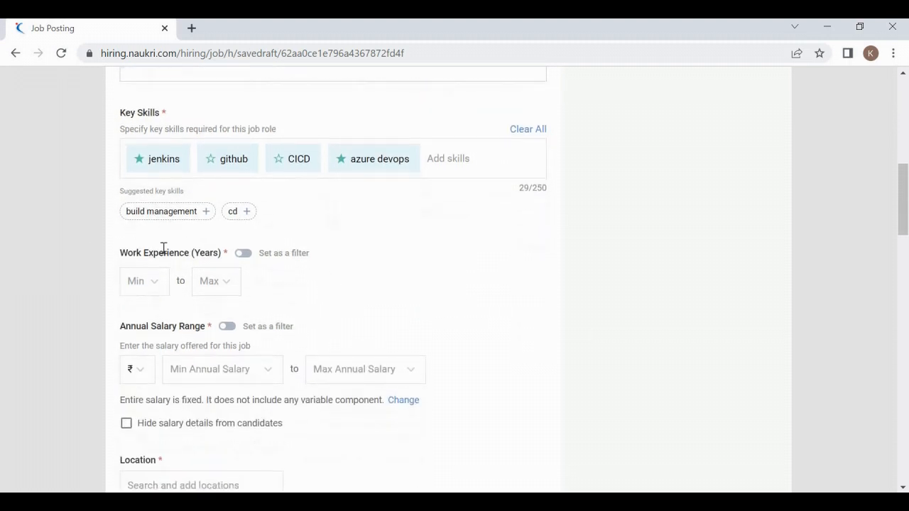
pyautogui.click(152, 286)
pyautogui.click(142, 388)
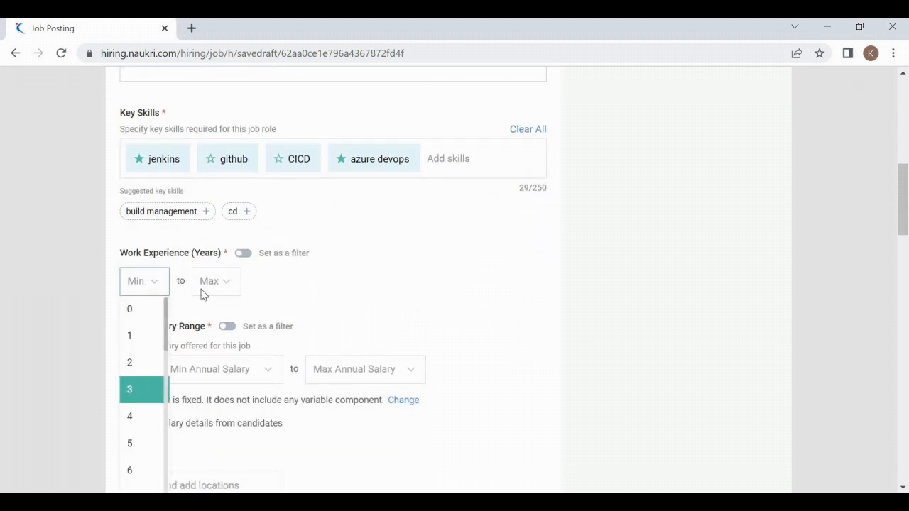
pyautogui.click(215, 281)
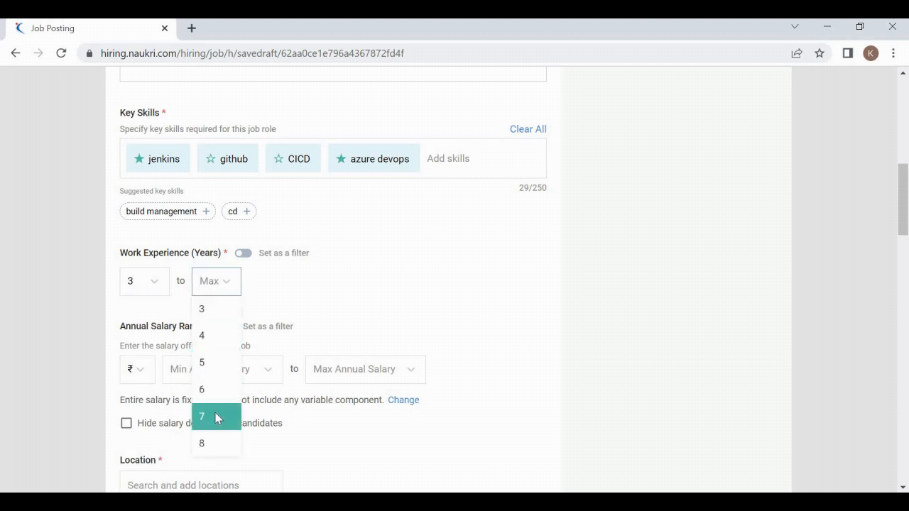
pyautogui.click(215, 413)
pyautogui.moveTo(243, 260)
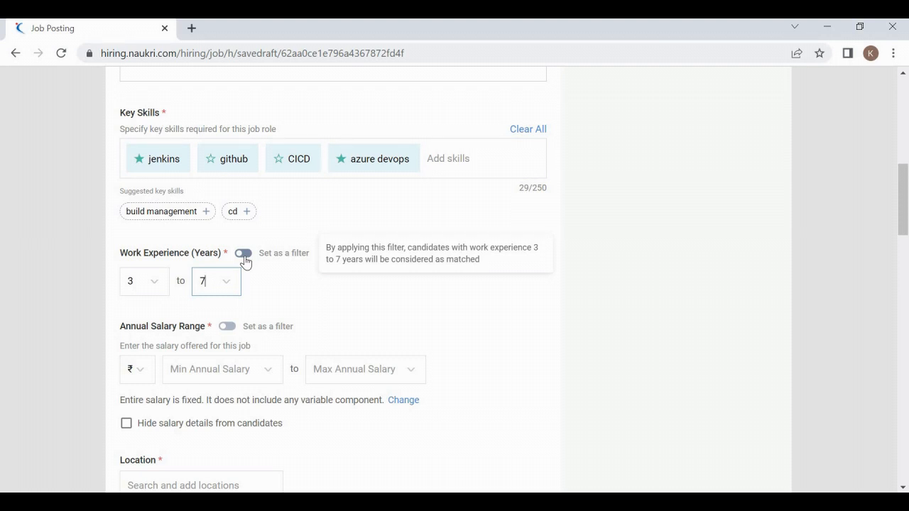
pyautogui.click(244, 254)
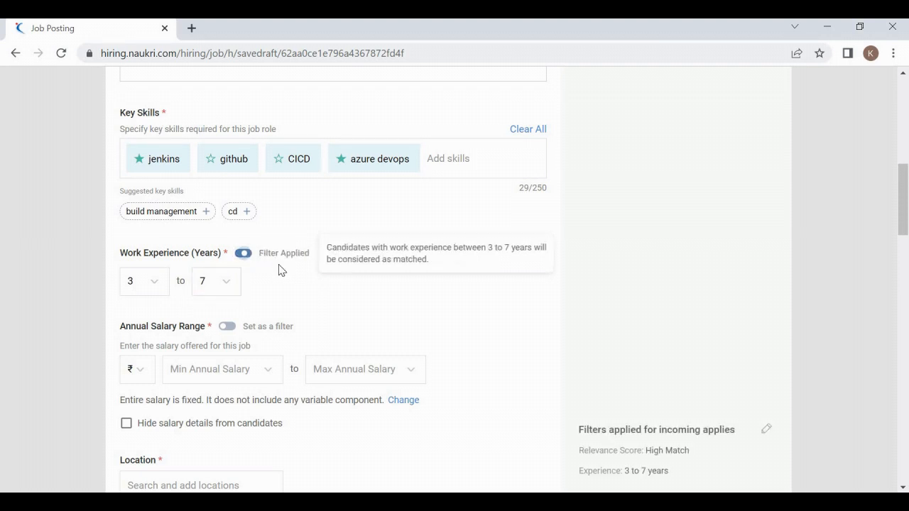
pyautogui.scroll(-2, 279, 270)
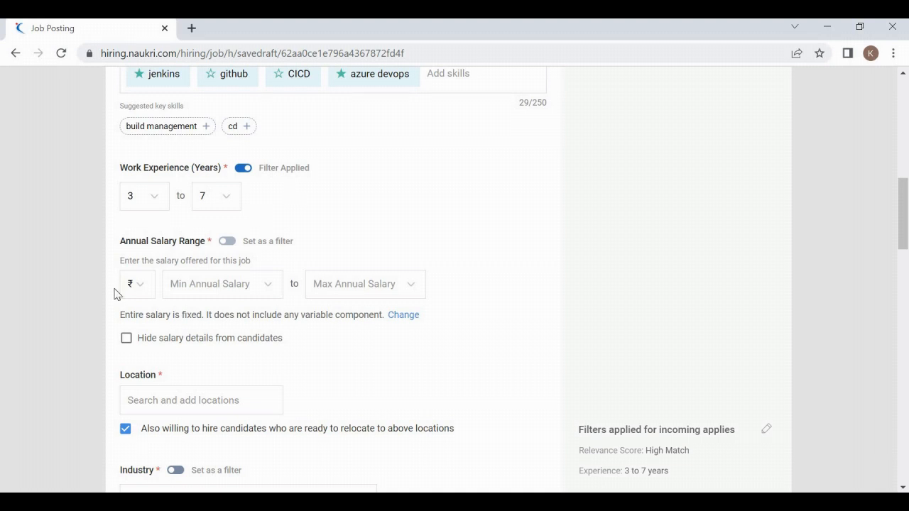
# Step: Set the annual salary range from ₹10,00,000 to ₹16,00,000
pyautogui.click(208, 282)
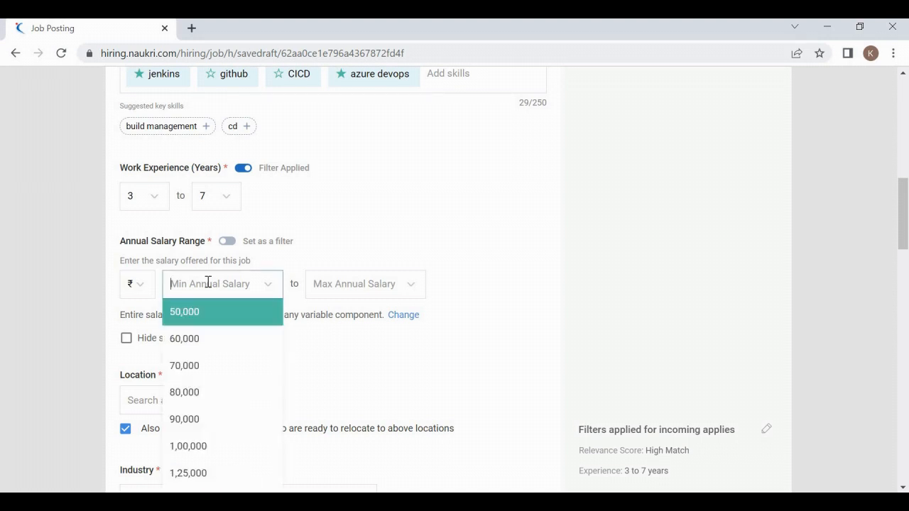
pyautogui.write('10')
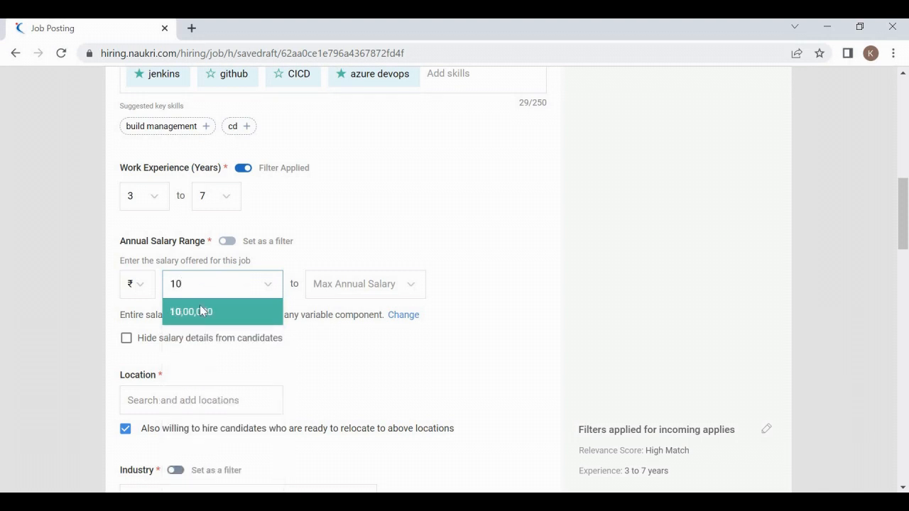
pyautogui.click(201, 310)
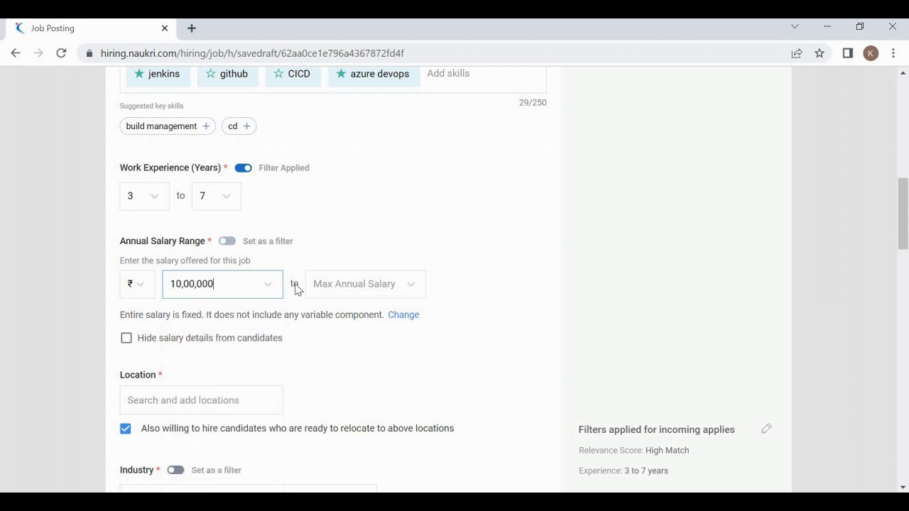
pyautogui.click(346, 281)
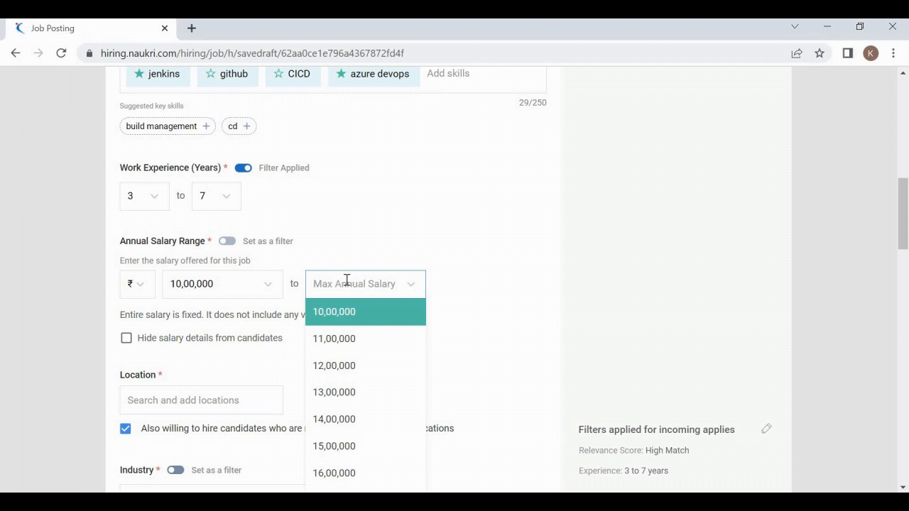
pyautogui.write('16')
pyautogui.click(340, 311)
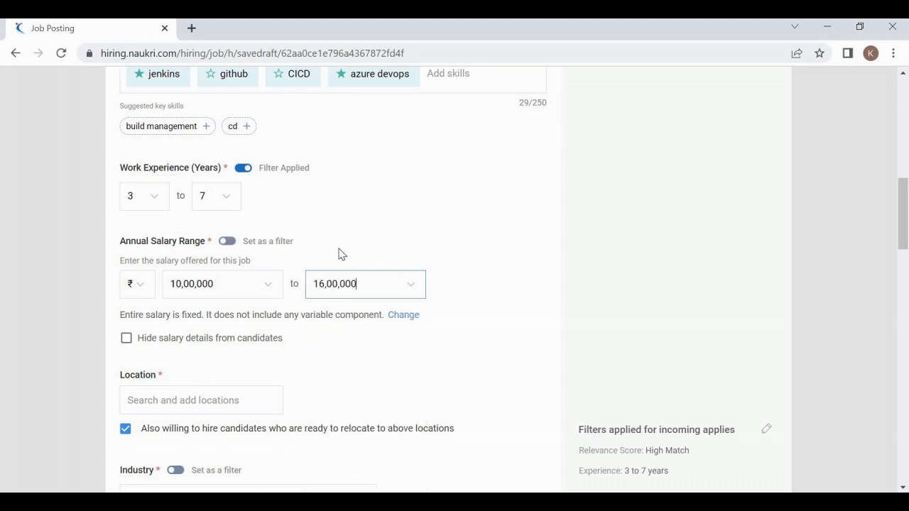
pyautogui.click(339, 253)
pyautogui.scroll(-1, 339, 247)
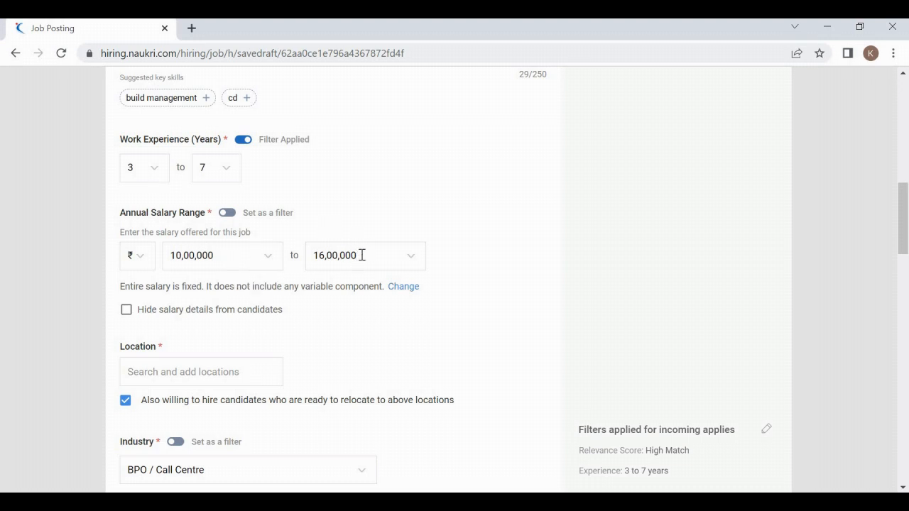
pyautogui.click(317, 254)
pyautogui.click(327, 239)
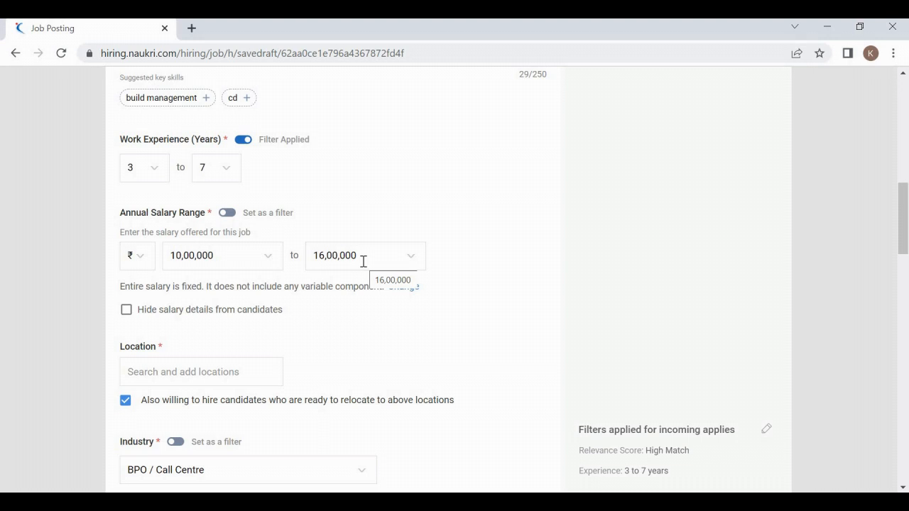
# Step: Apply the salary range as a candidate filter, leaving salary details visible to candidates
pyautogui.click(227, 213)
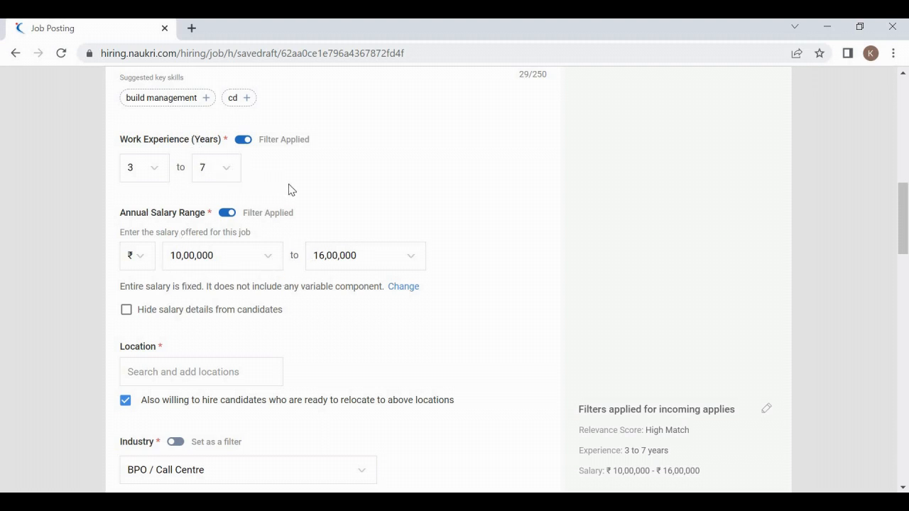
pyautogui.scroll(-1, 289, 190)
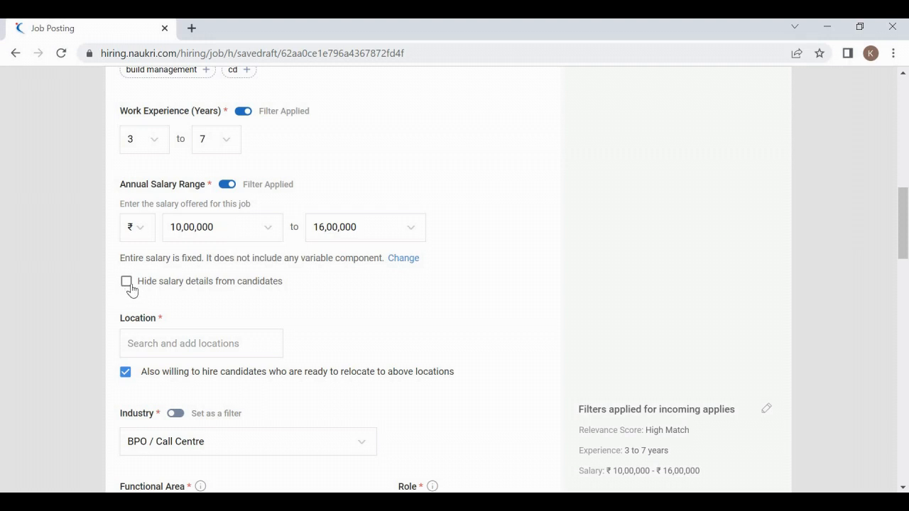
pyautogui.click(130, 286)
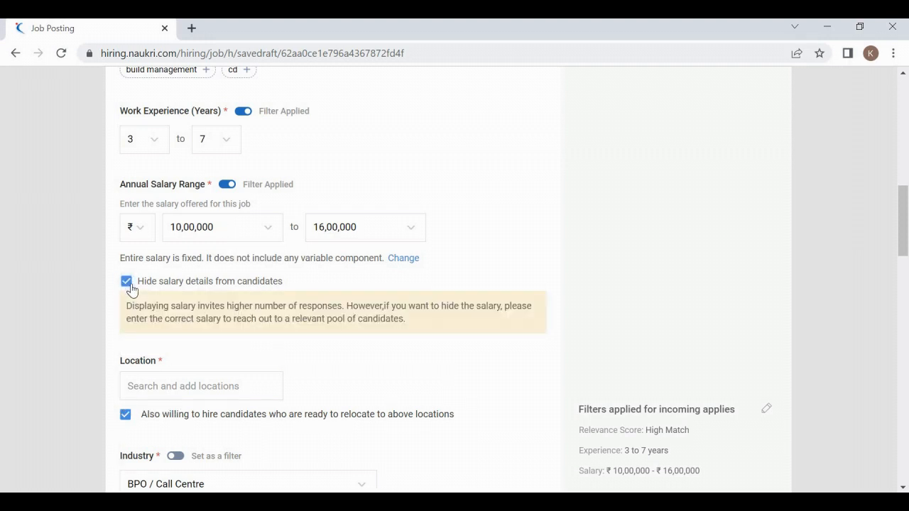
pyautogui.click(126, 282)
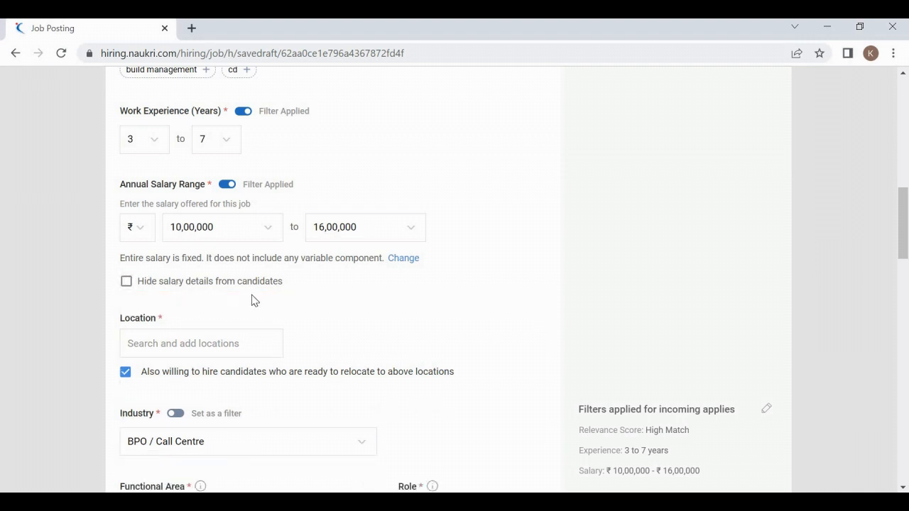
pyautogui.scroll(-1, 253, 301)
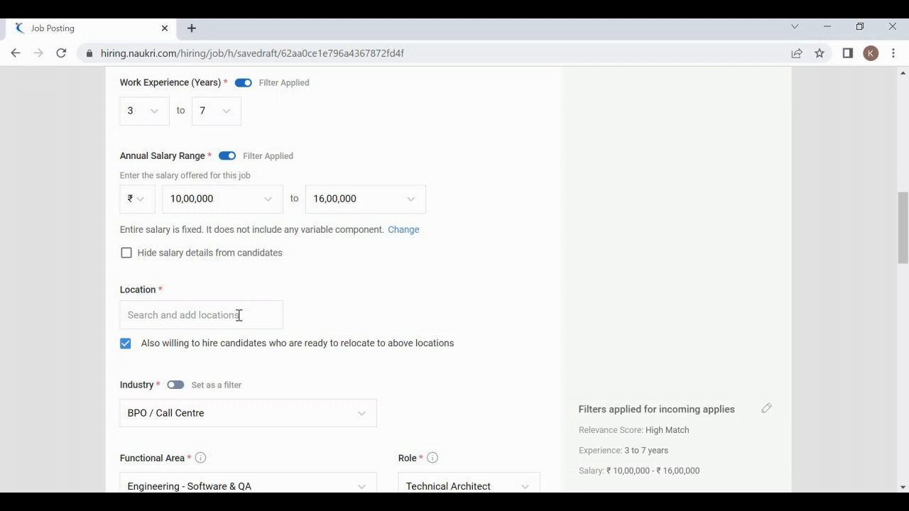
# Step: Add Bangalore/Bengaluru, Hyderabad/Secunderabad and Delhi / NCR as the job locations
pyautogui.click(239, 316)
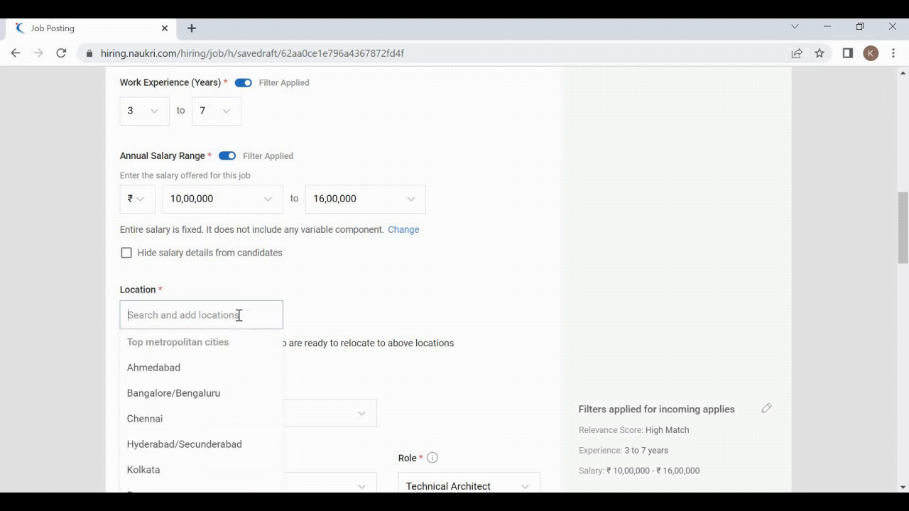
pyautogui.doubleClick(160, 291)
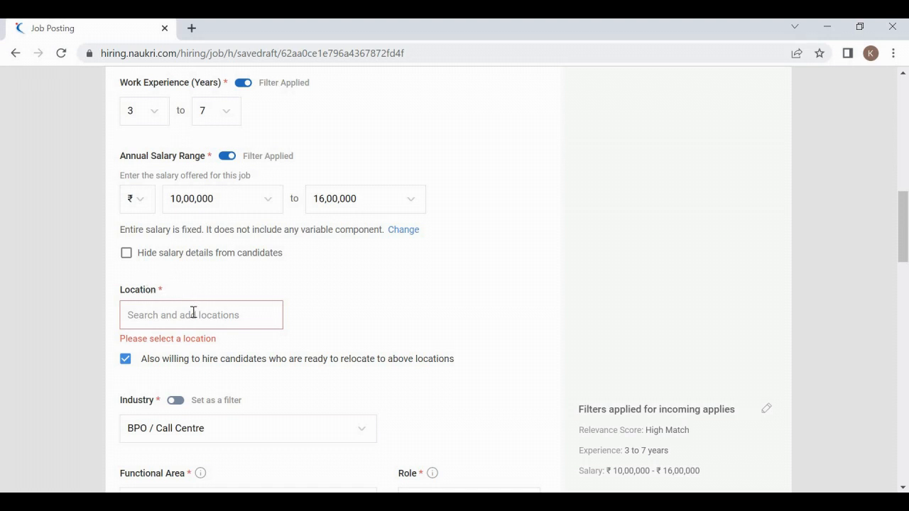
pyautogui.click(193, 313)
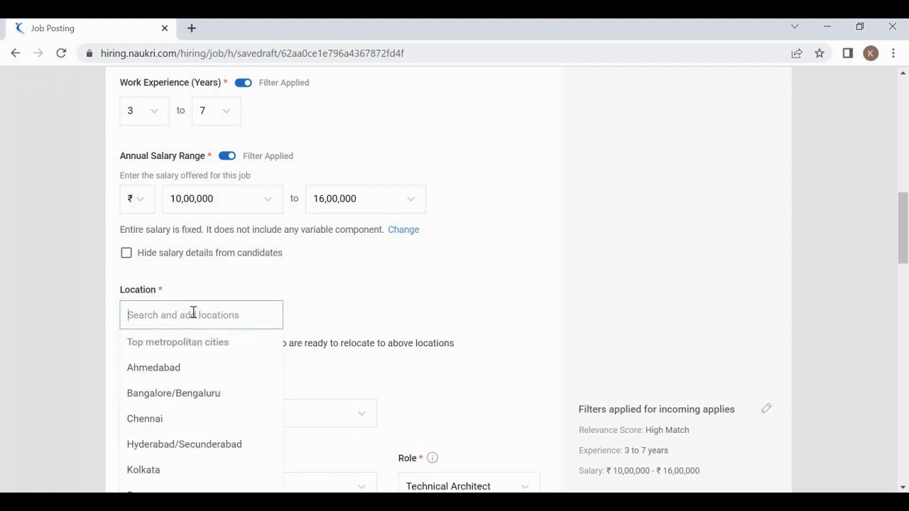
pyautogui.write('Banga')
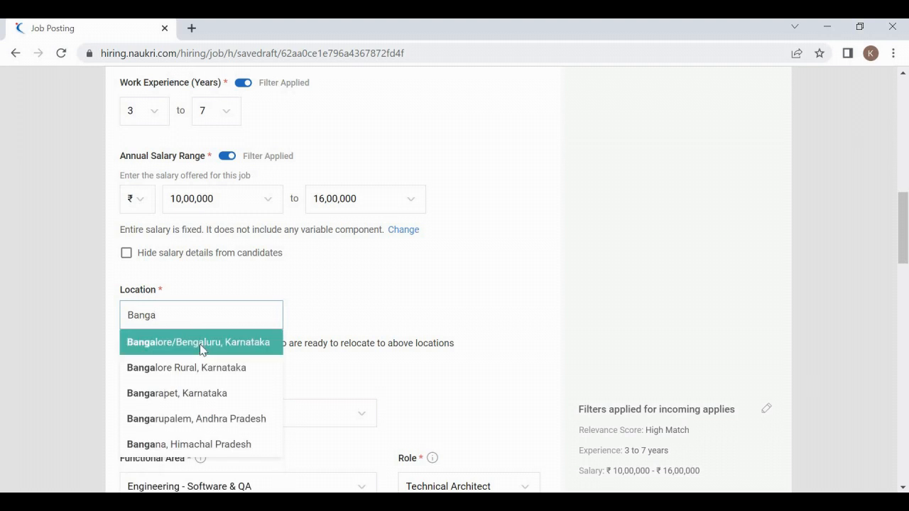
pyautogui.click(201, 348)
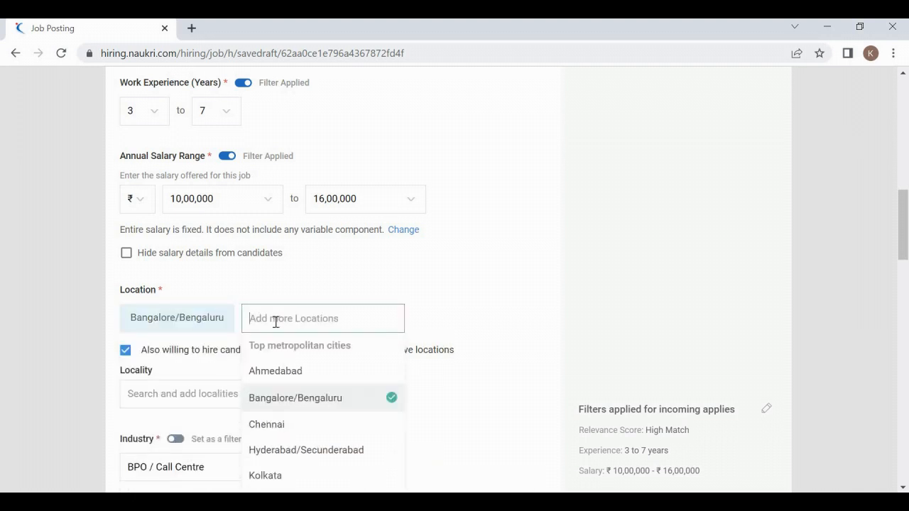
pyautogui.write('hyde')
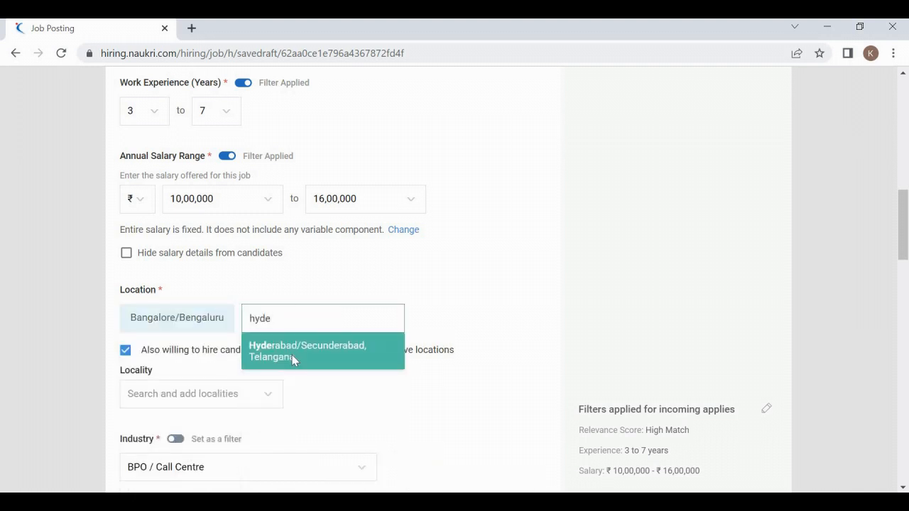
pyautogui.click(389, 349)
pyautogui.write('del')
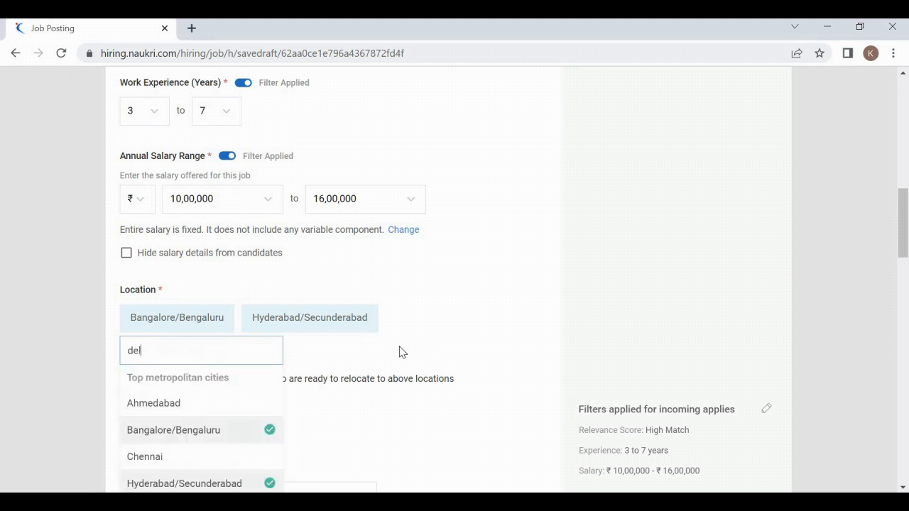
pyautogui.write('hi')
pyautogui.click(205, 388)
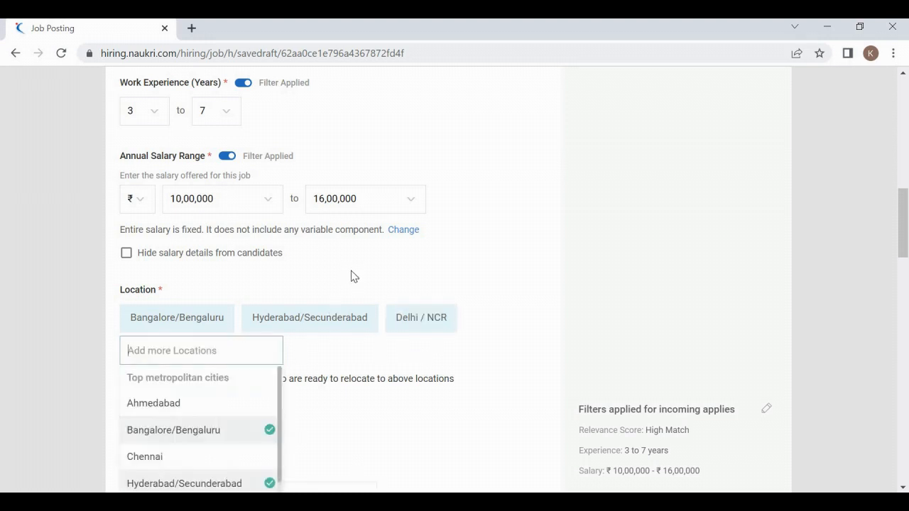
pyautogui.click(353, 276)
pyautogui.scroll(-2, 354, 276)
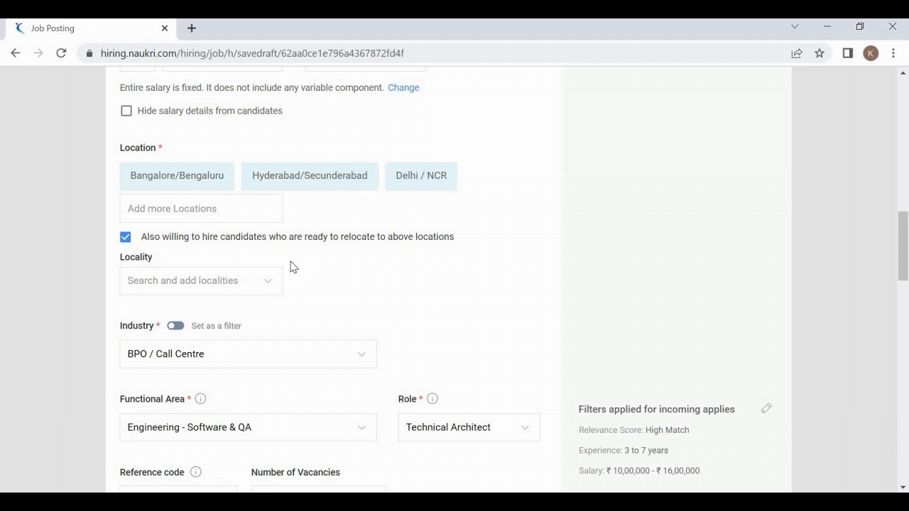
pyautogui.scroll(-1, 290, 267)
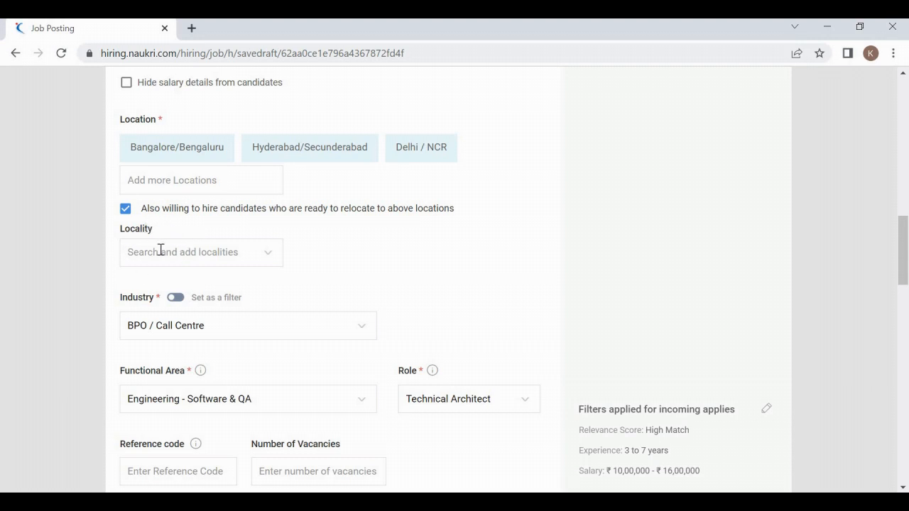
# Step: Review the locality options for the chosen cities, leaving none selected
pyautogui.click(160, 250)
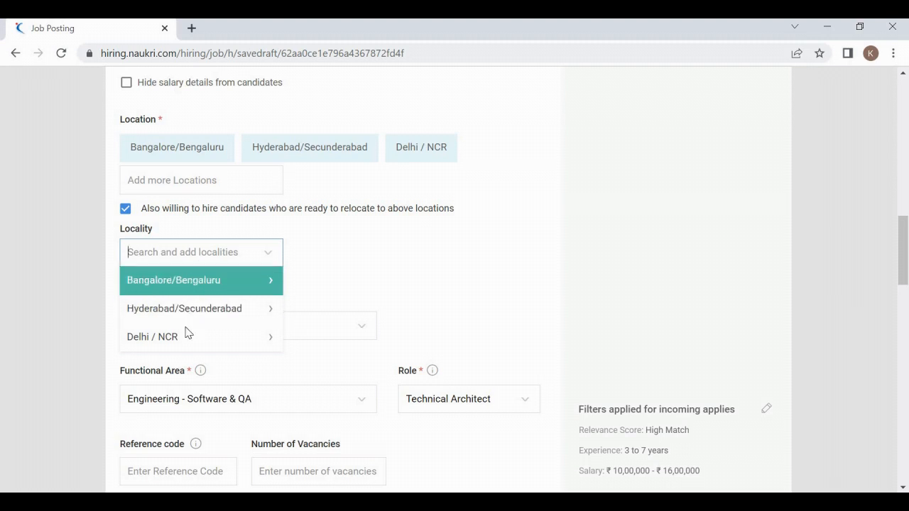
pyautogui.click(303, 245)
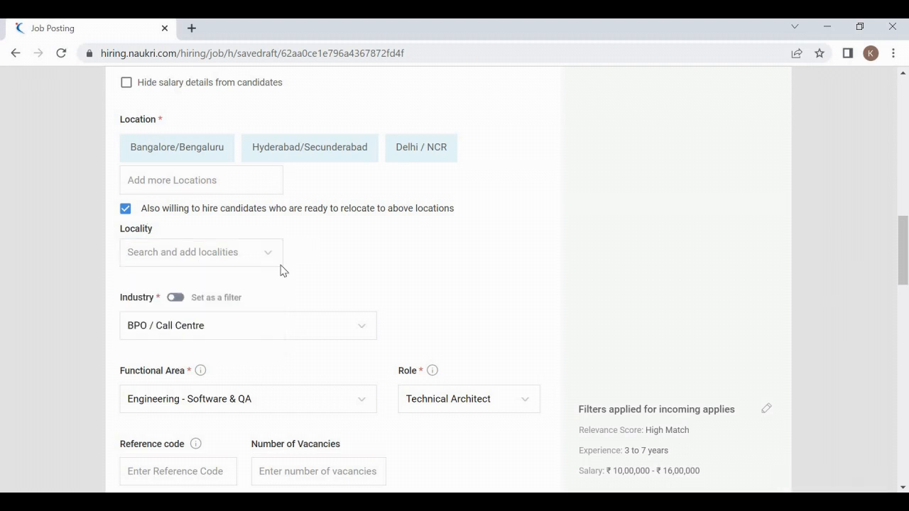
pyautogui.scroll(-2, 306, 274)
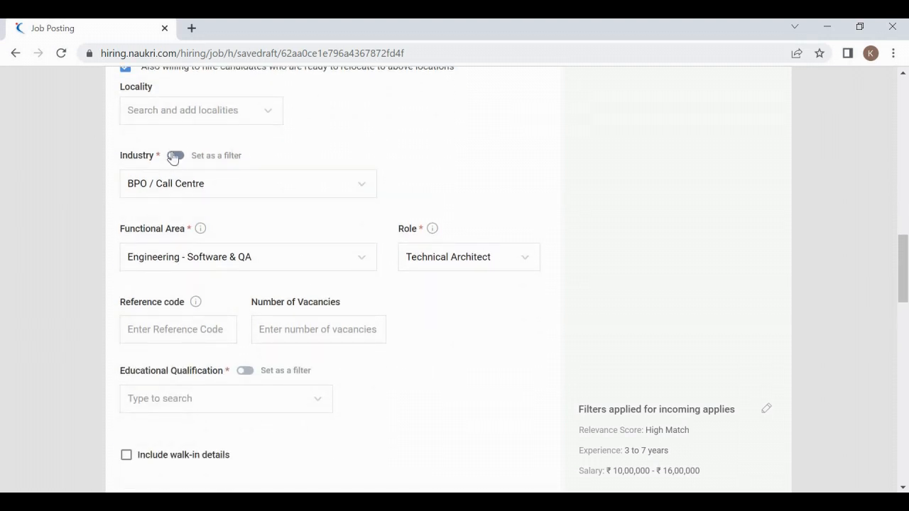
# Step: Change the industry to IT Services & Consulting
pyautogui.click(252, 183)
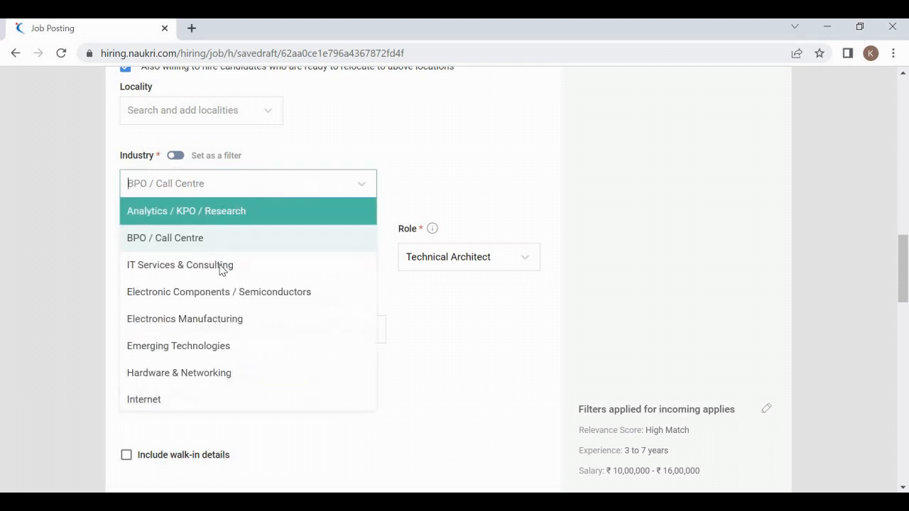
pyautogui.click(216, 264)
pyautogui.click(309, 155)
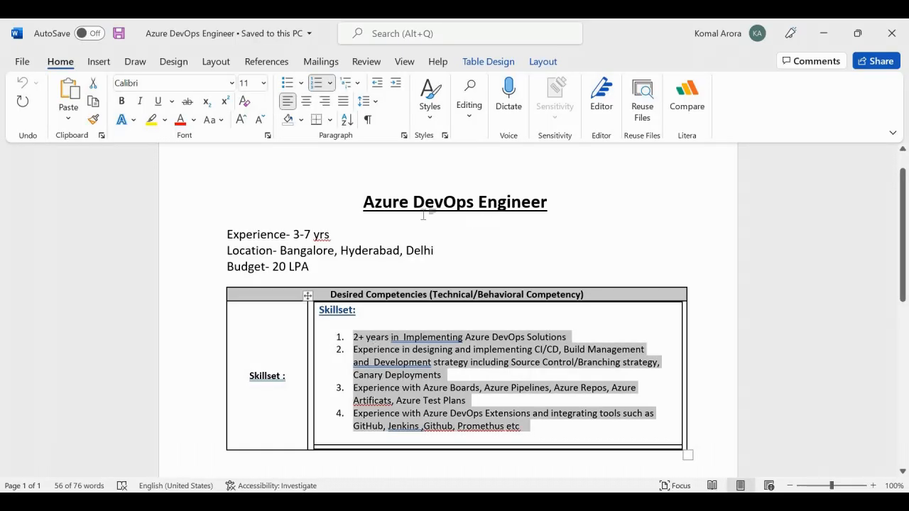
pyautogui.click(423, 215)
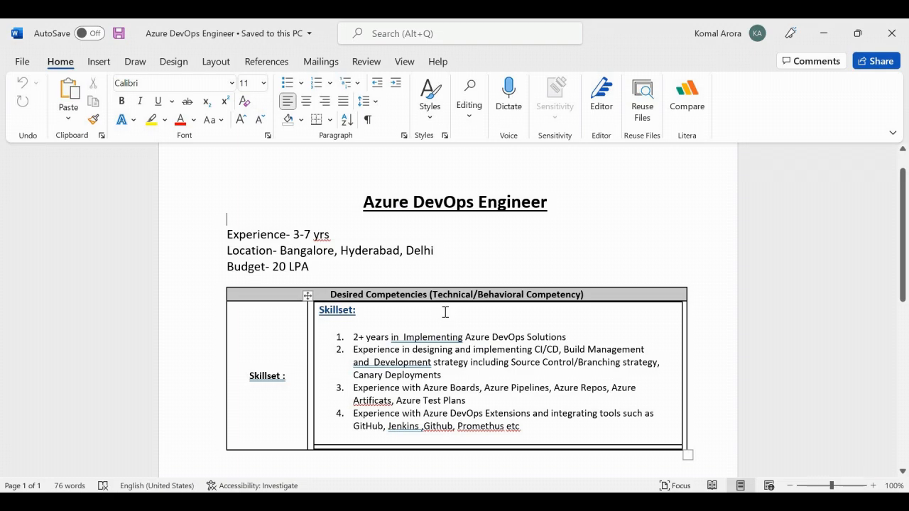
pyautogui.hotkey('alt', 'Tab')
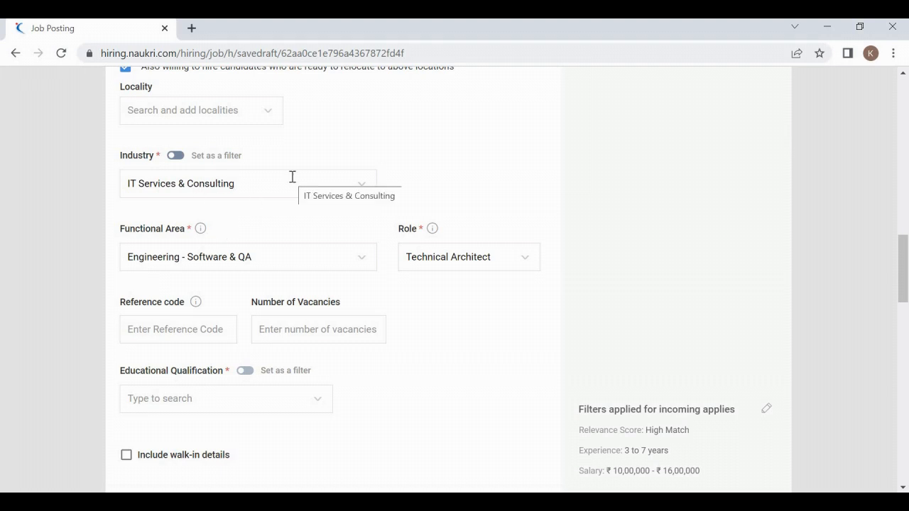
# Step: Keep Engineering - Software & QA as the functional area
pyautogui.scroll(-2, 254, 227)
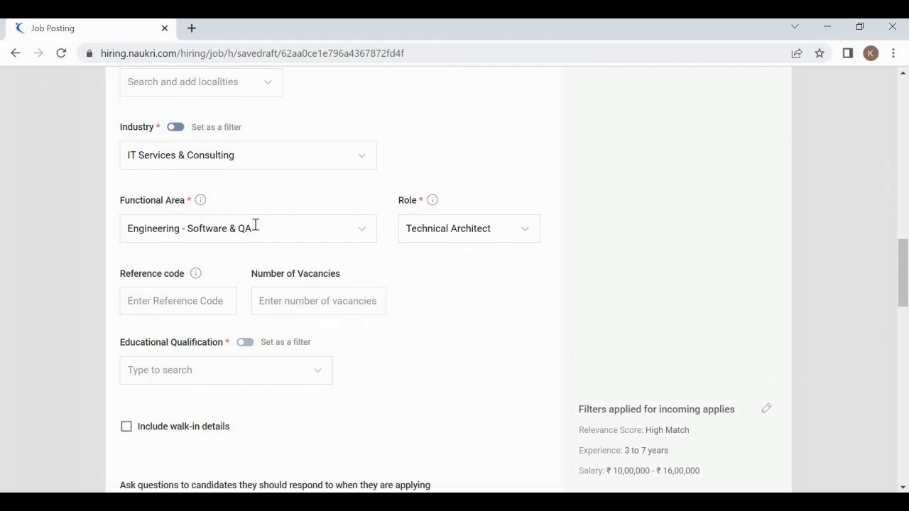
pyautogui.click(222, 171)
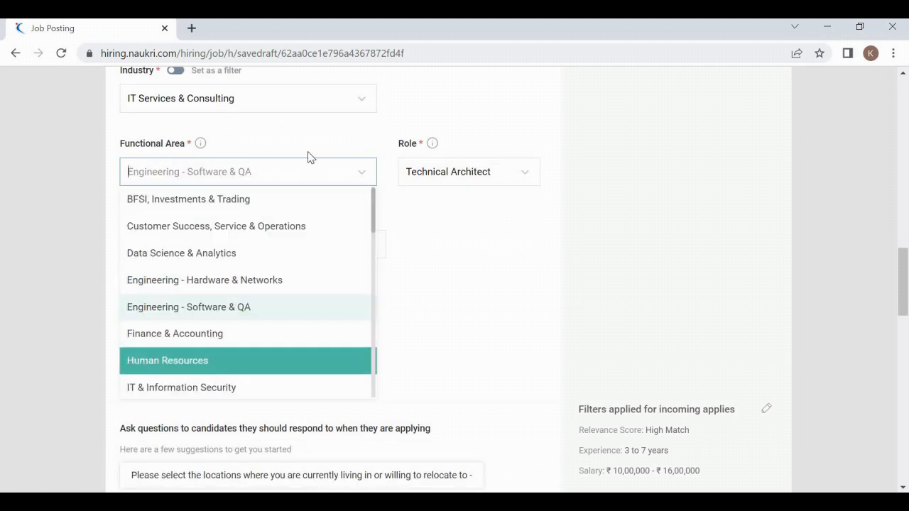
pyautogui.click(288, 143)
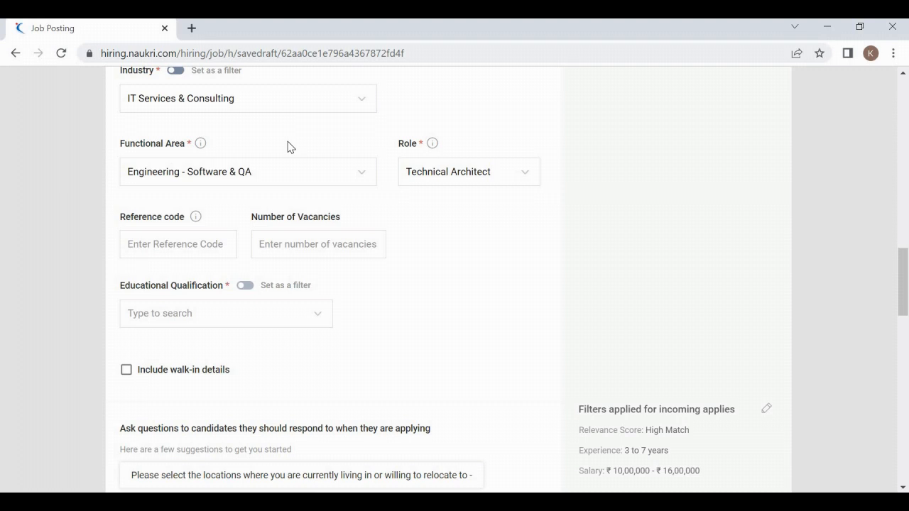
pyautogui.click(256, 166)
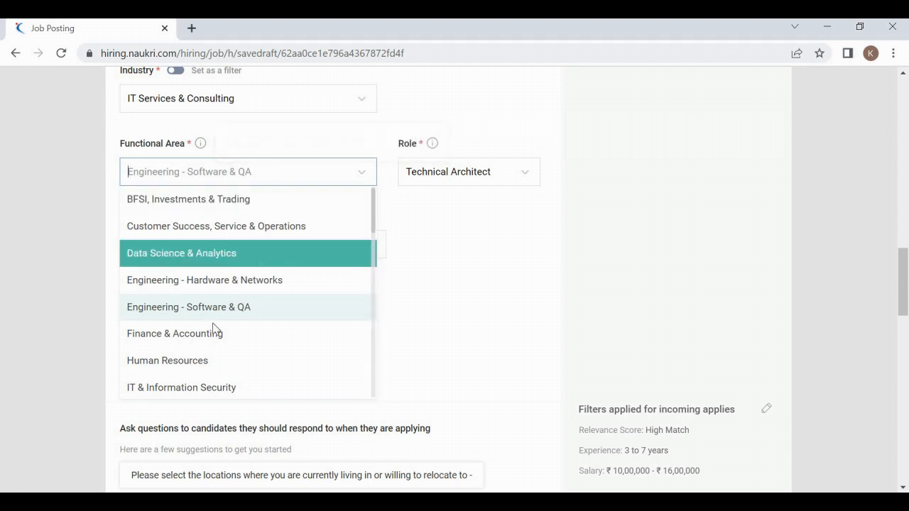
pyautogui.click(239, 308)
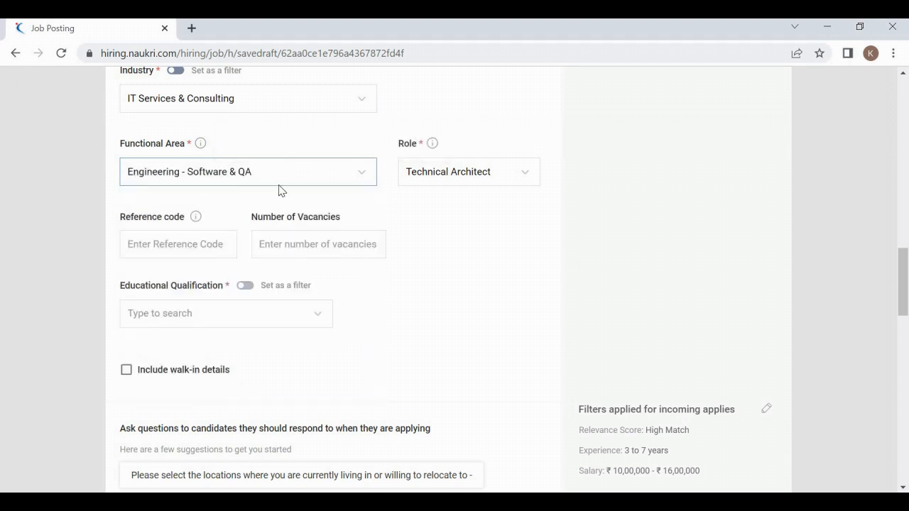
# Step: Search 'devops' and set the job role to DevOps - Other
pyautogui.click(521, 177)
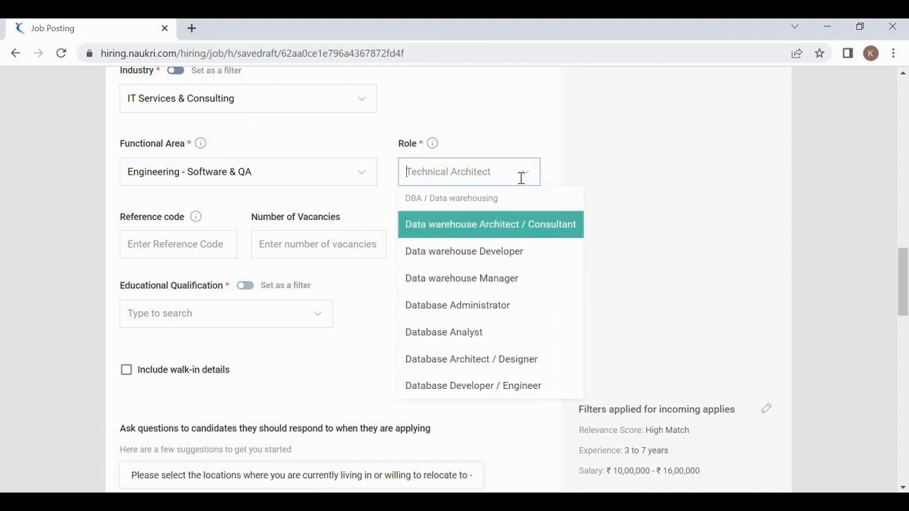
pyautogui.write('devops')
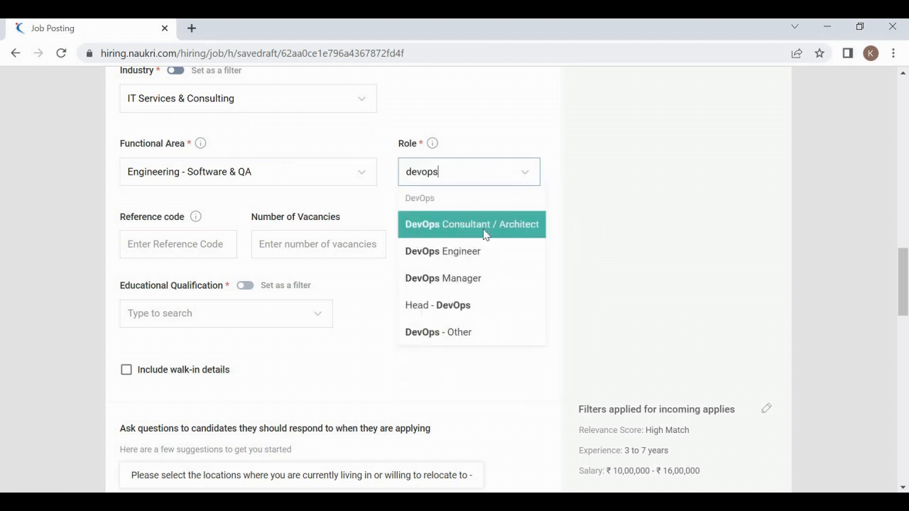
pyautogui.click(449, 328)
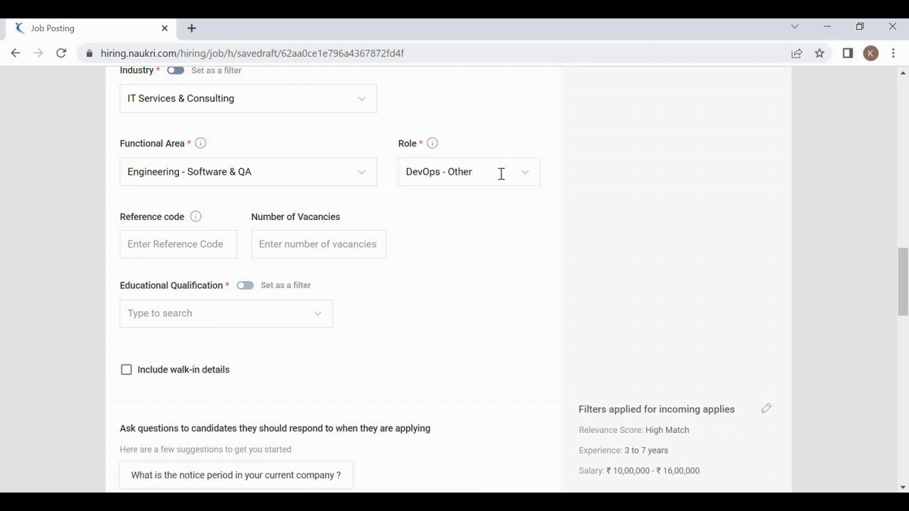
pyautogui.hotkey('alt', 'Tab')
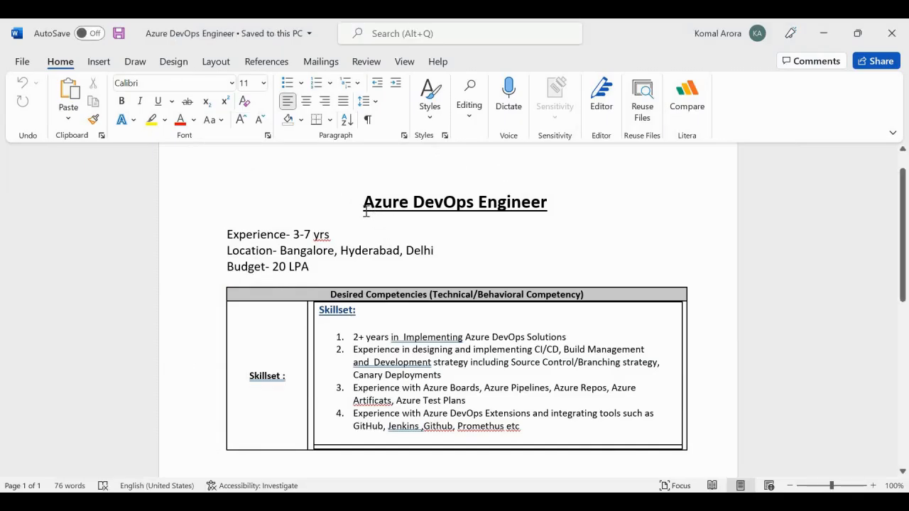
pyautogui.tripleClick(540, 208)
pyautogui.doubleClick(363, 203)
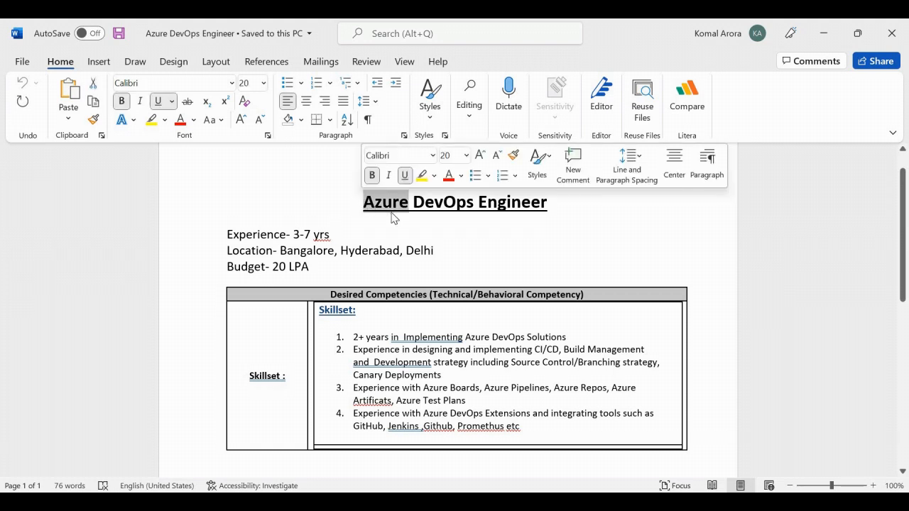
pyautogui.click(394, 217)
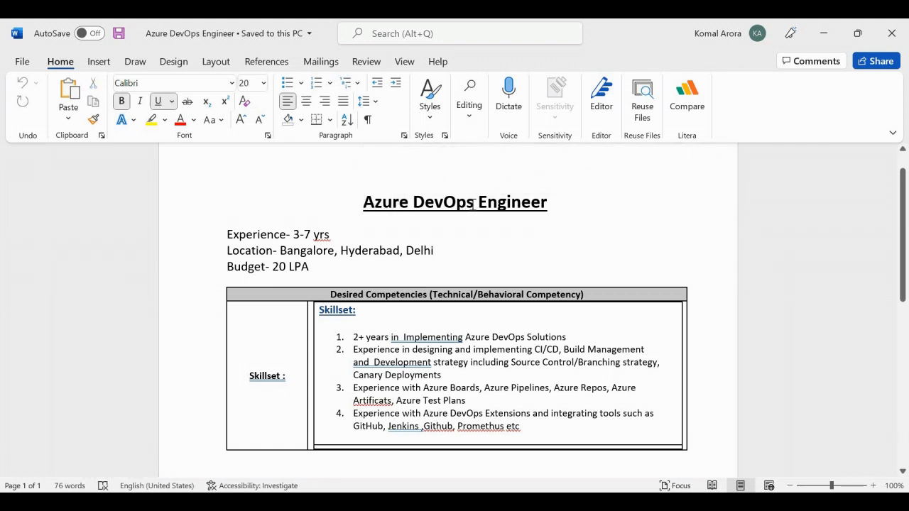
pyautogui.moveTo(474, 206); pyautogui.dragTo(413, 207)
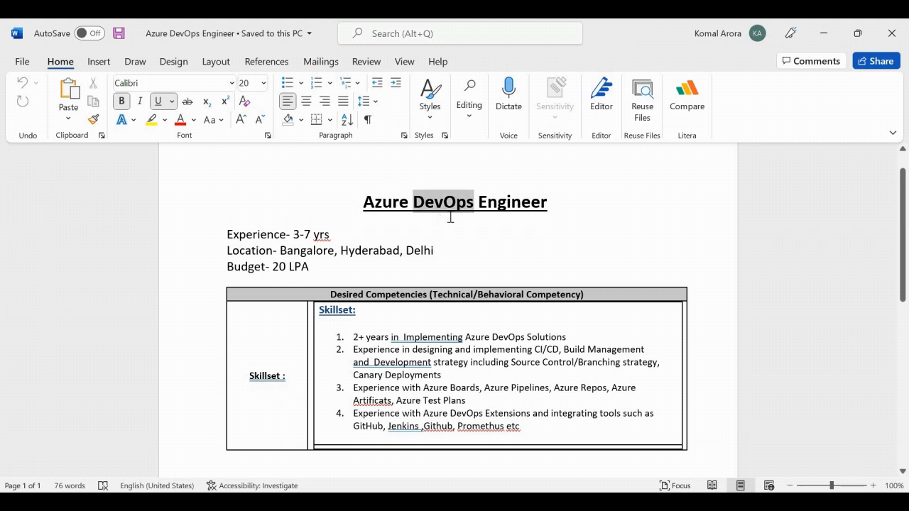
pyautogui.click(413, 211)
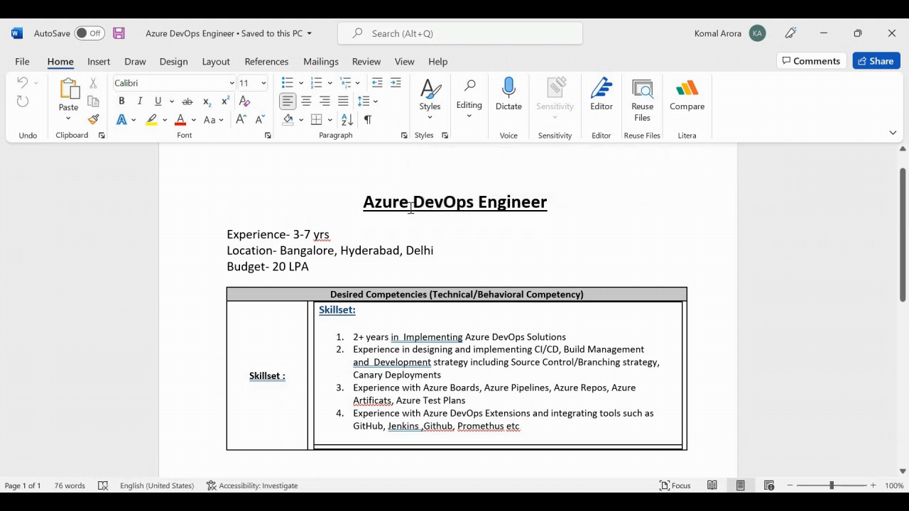
pyautogui.moveTo(365, 203); pyautogui.dragTo(424, 202)
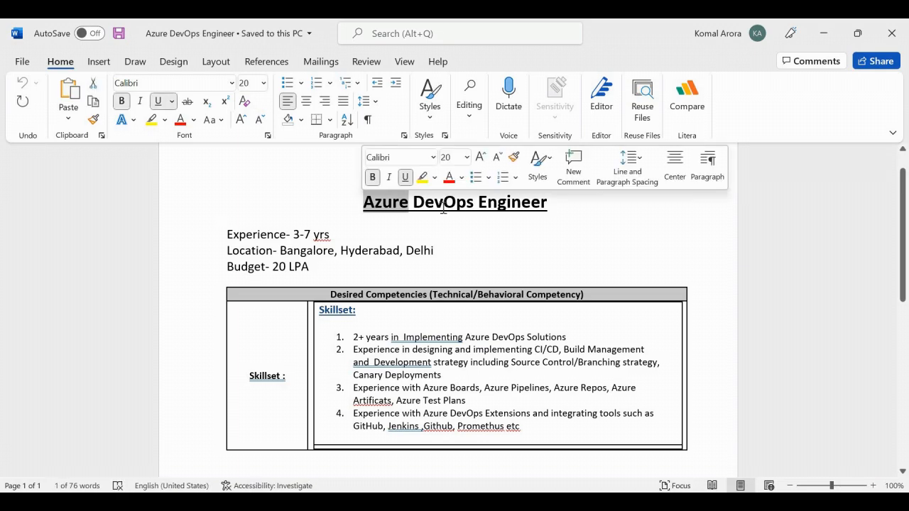
pyautogui.click(443, 207)
pyautogui.hotkey('alt', 'Tab')
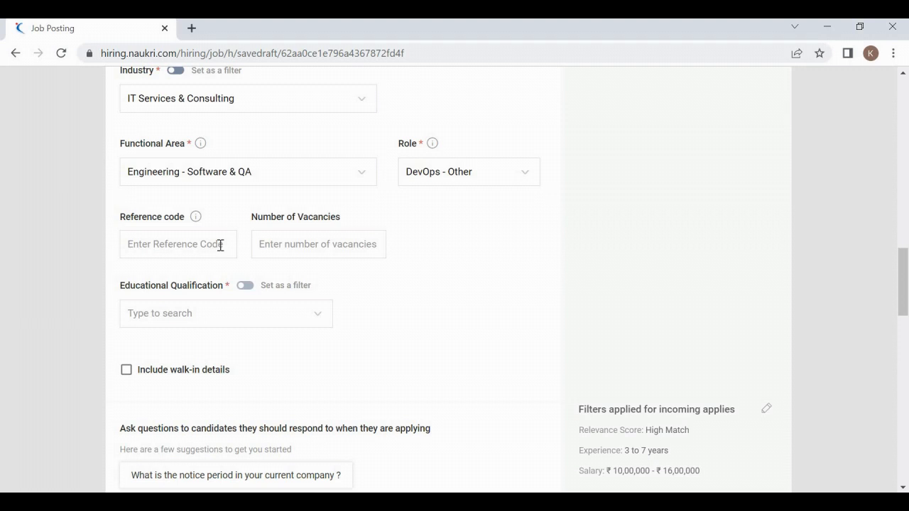
# Step: Choose Graduate > Any Graduate as the educational qualification
pyautogui.click(232, 311)
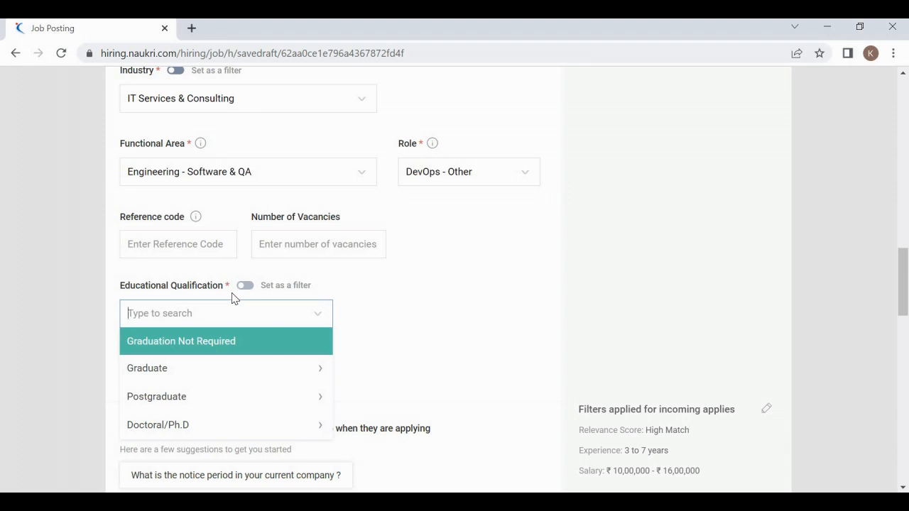
pyautogui.click(189, 382)
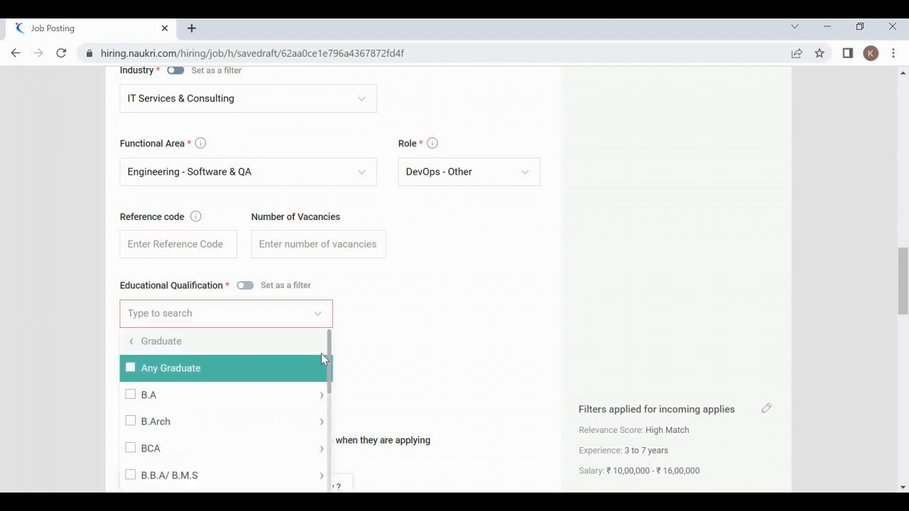
pyautogui.click(228, 367)
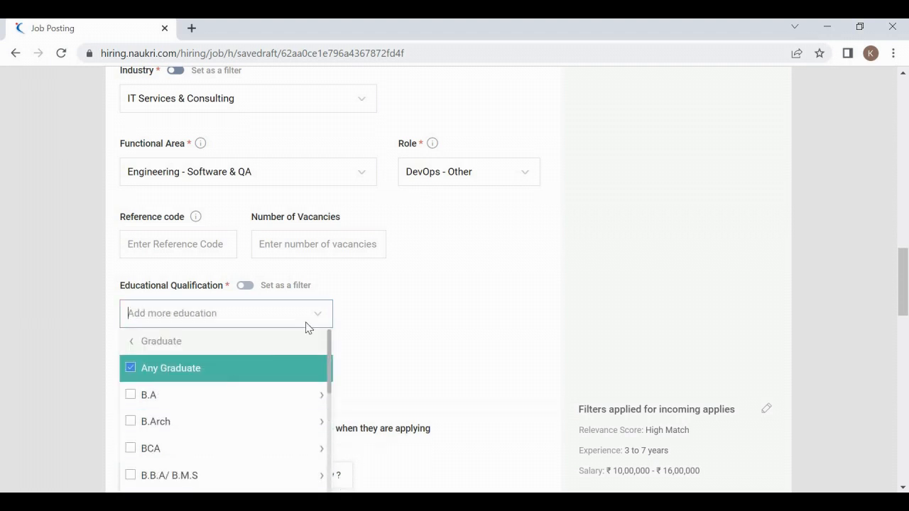
pyautogui.click(375, 333)
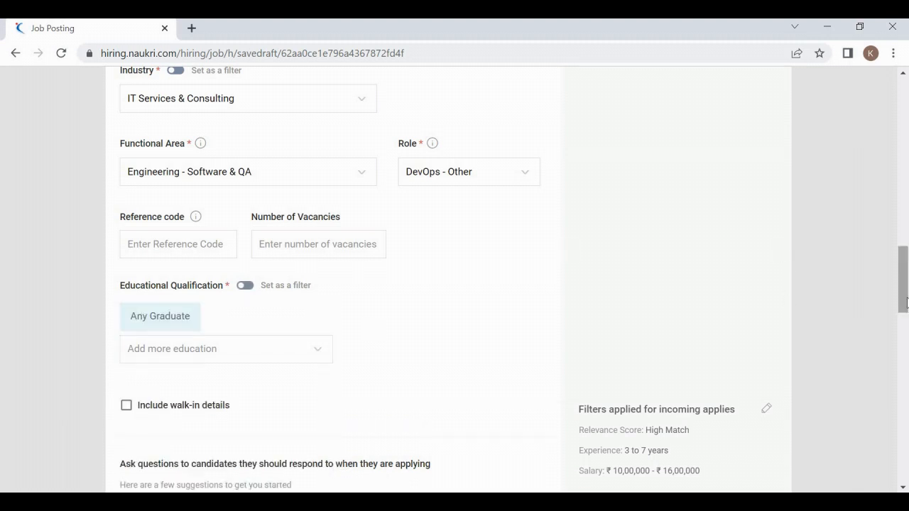
pyautogui.moveTo(906, 277)
pyautogui.mouseDown()
pyautogui.moveTo(907, 305)
pyautogui.moveTo(907, 290)
pyautogui.mouseUp()
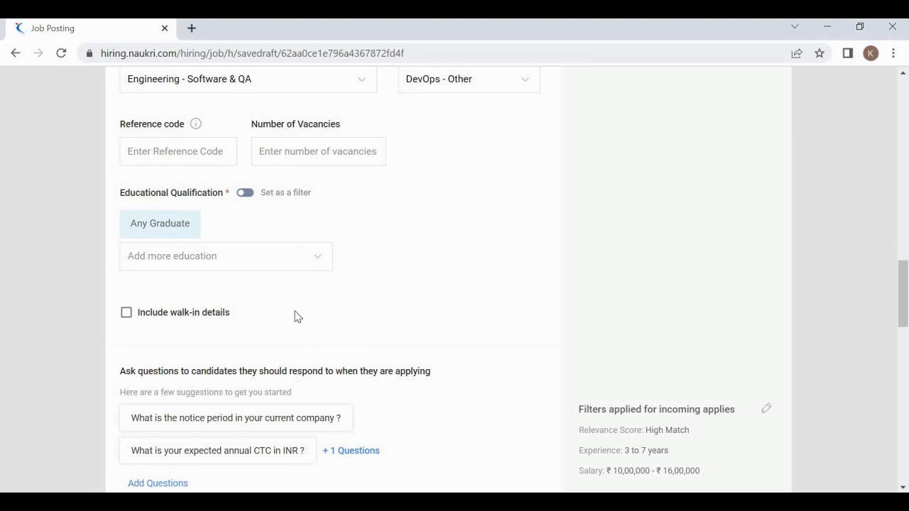
pyautogui.scroll(-3, 296, 316)
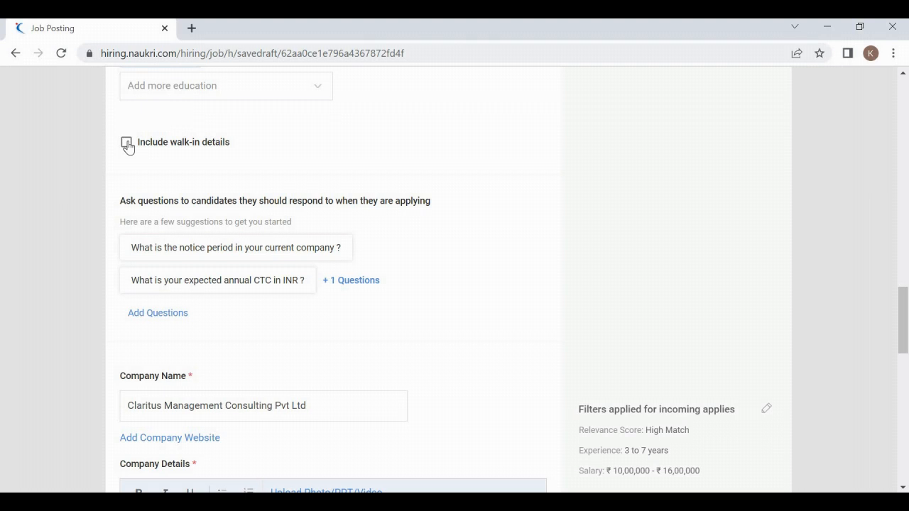
pyautogui.click(127, 143)
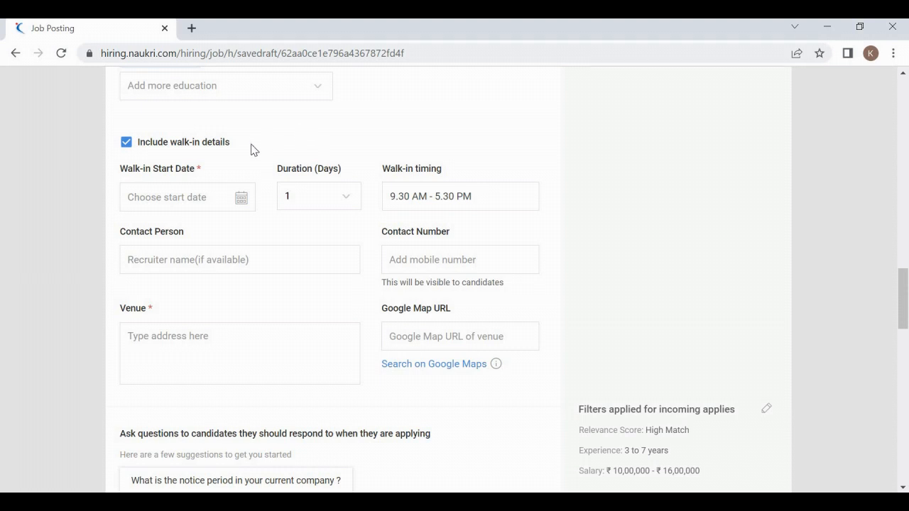
pyautogui.click(208, 195)
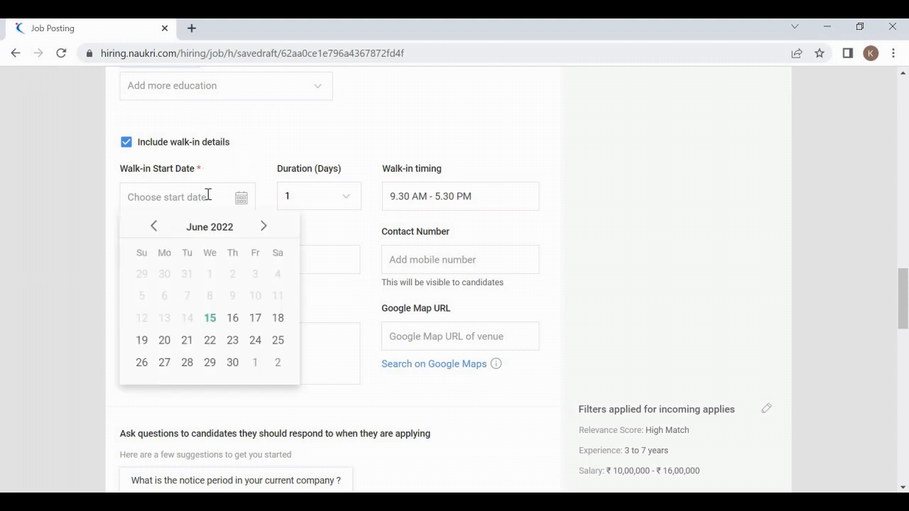
pyautogui.click(298, 154)
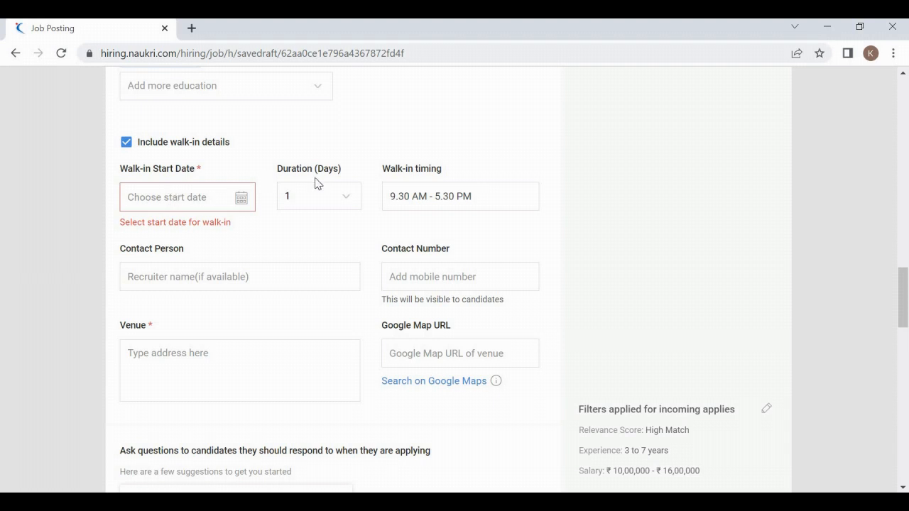
pyautogui.click(212, 197)
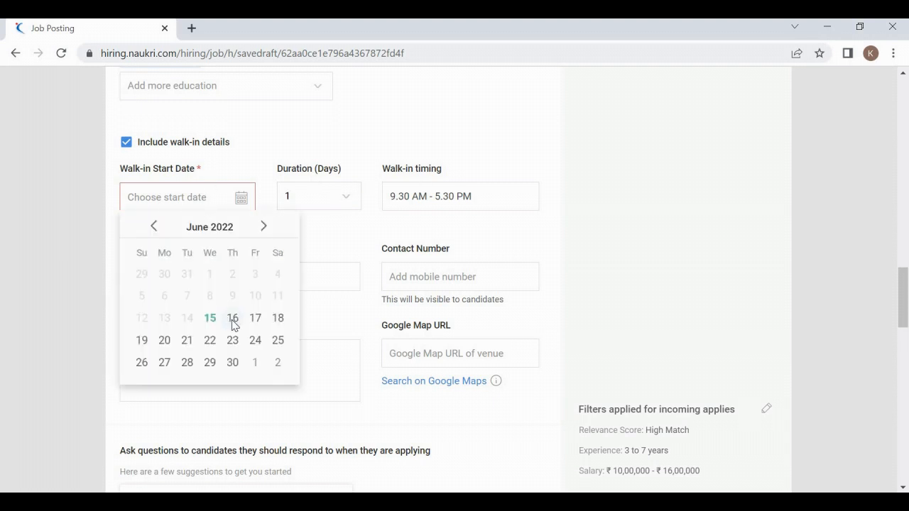
pyautogui.click(229, 321)
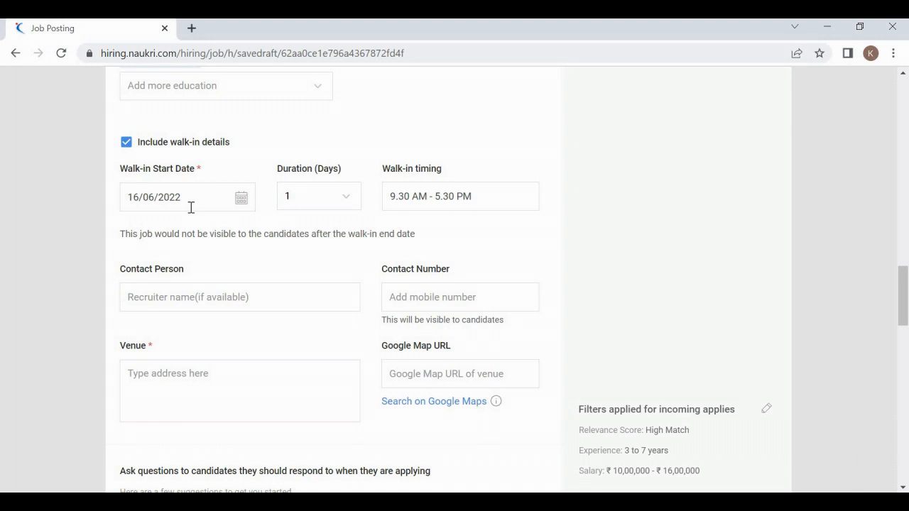
pyautogui.click(320, 204)
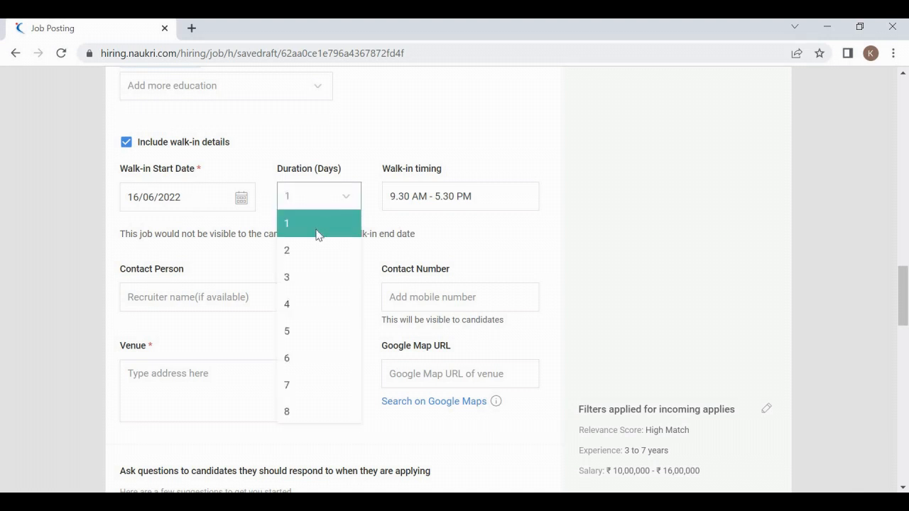
pyautogui.click(317, 231)
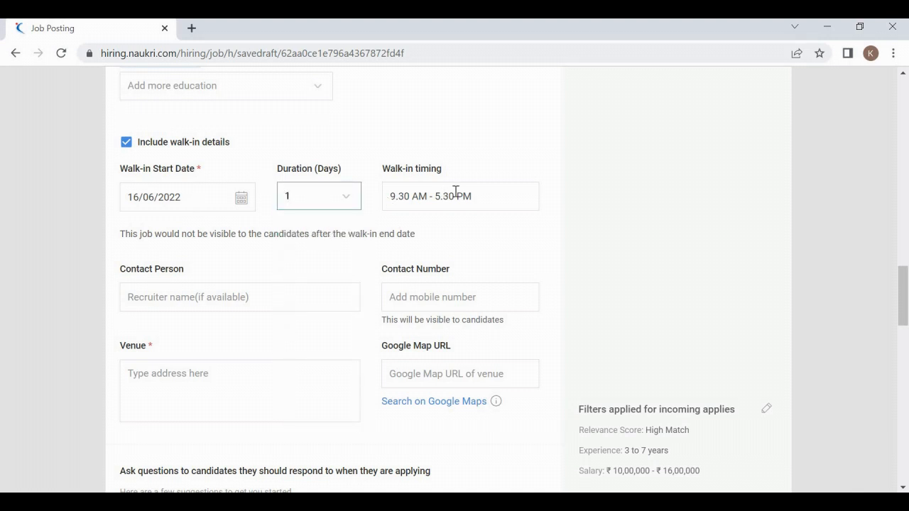
pyautogui.click(269, 304)
pyautogui.click(400, 296)
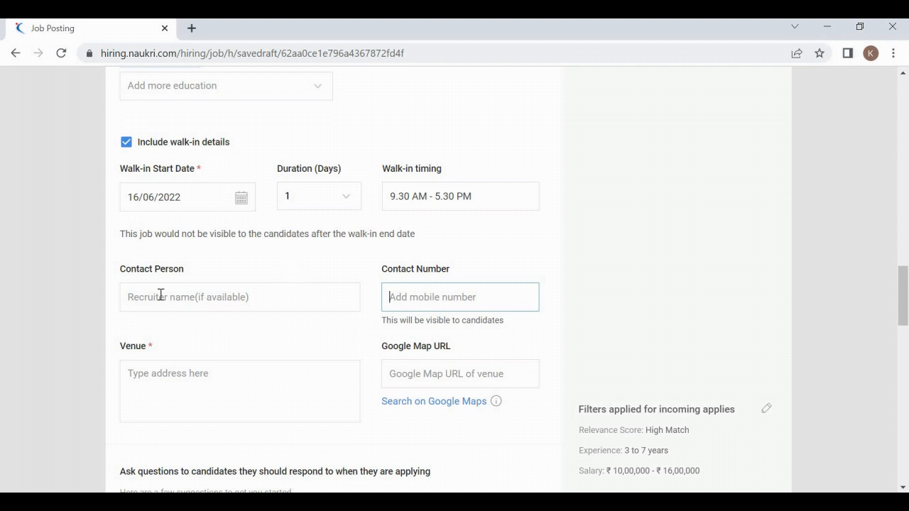
pyautogui.click(255, 331)
pyautogui.scroll(-3, 274, 315)
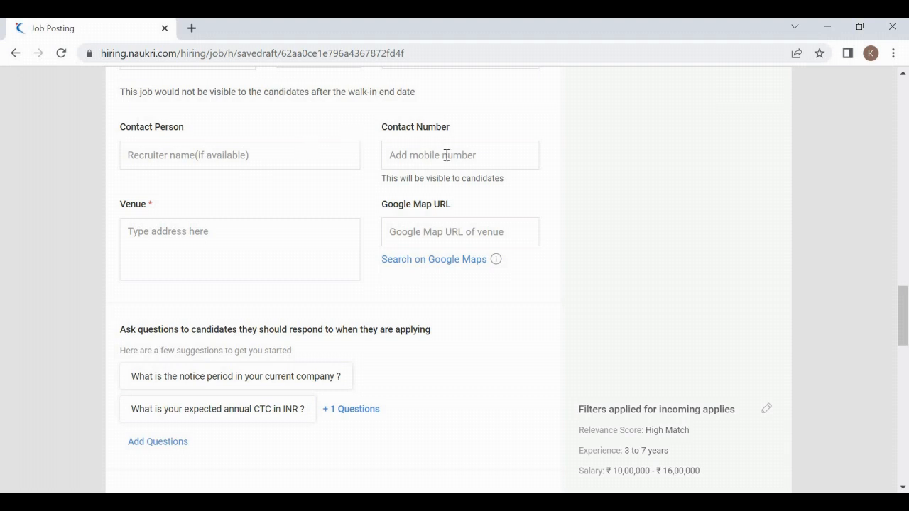
pyautogui.click(169, 226)
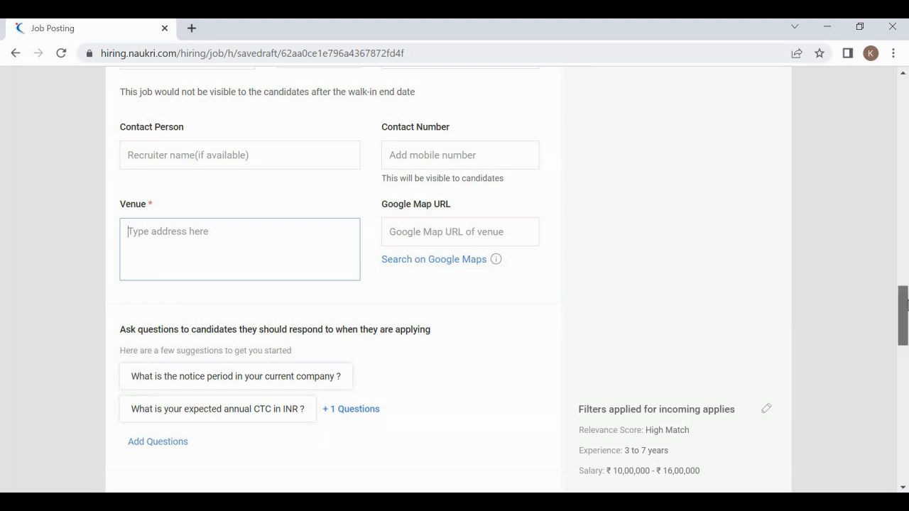
pyautogui.moveTo(903, 315); pyautogui.dragTo(906, 302)
pyautogui.scroll(1, 906, 302)
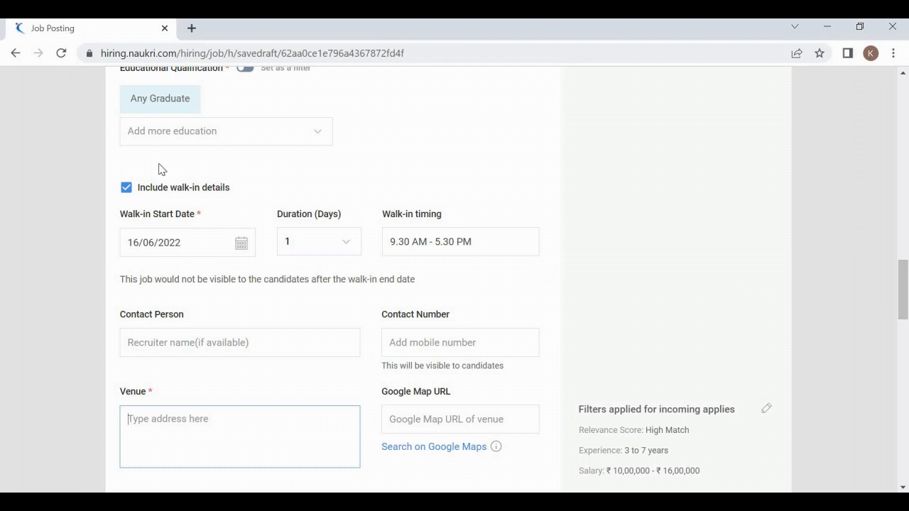
pyautogui.click(127, 188)
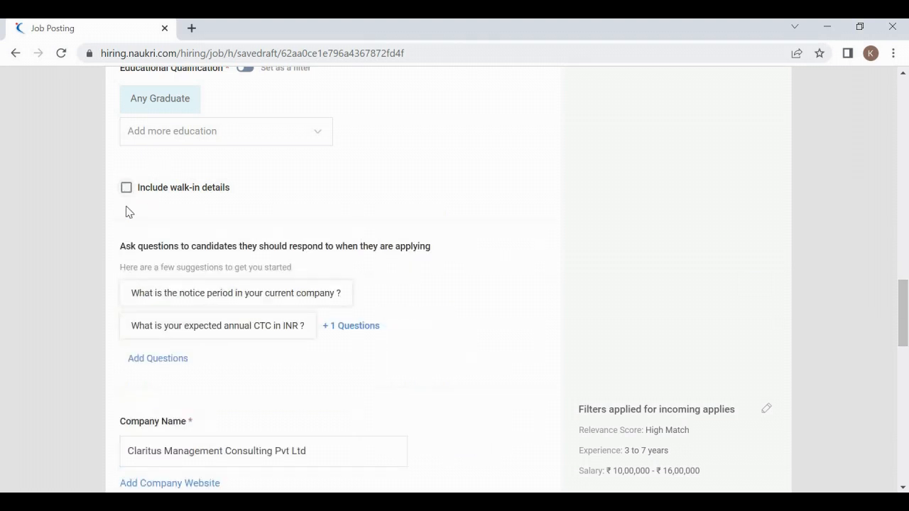
# Step: Add the suggested question 'What is the notice period in your current company ?'
pyautogui.scroll(-1, 128, 212)
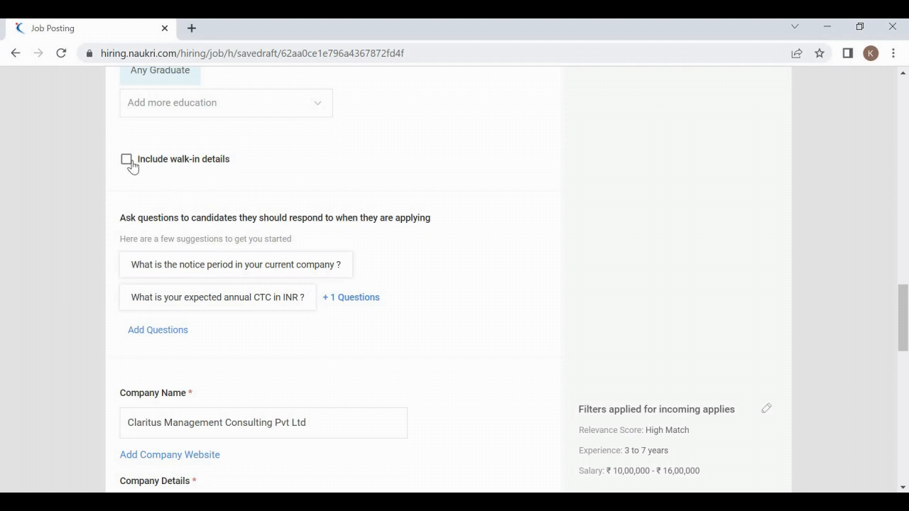
pyautogui.scroll(-4, 168, 189)
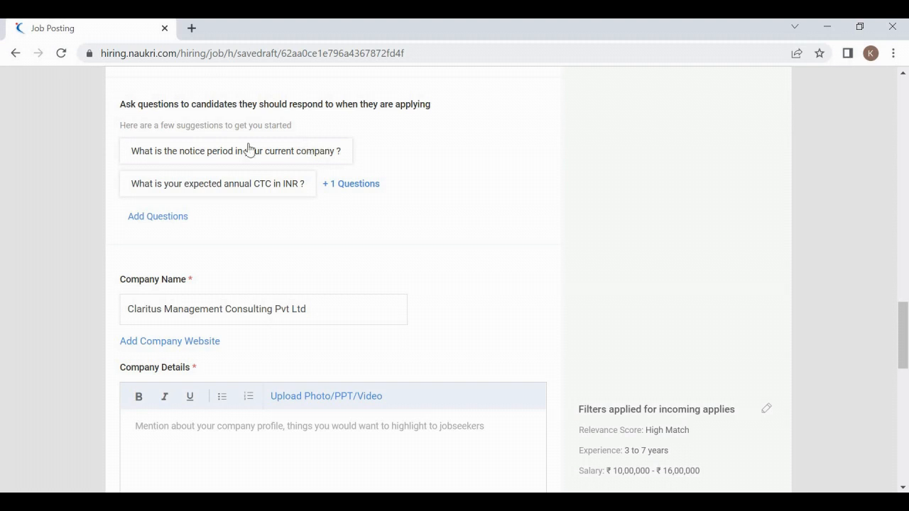
pyautogui.click(304, 152)
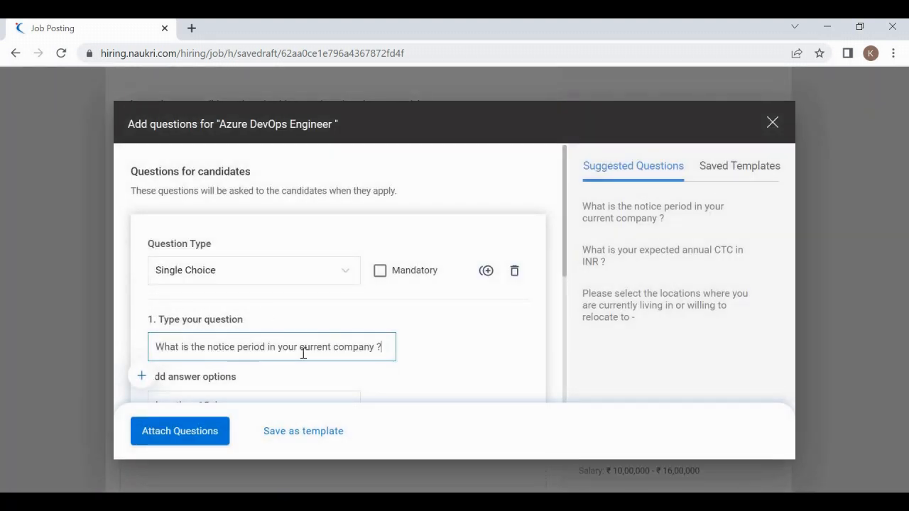
# Step: Save and attach the notice-period question, then clear the old company name
pyautogui.click(399, 375)
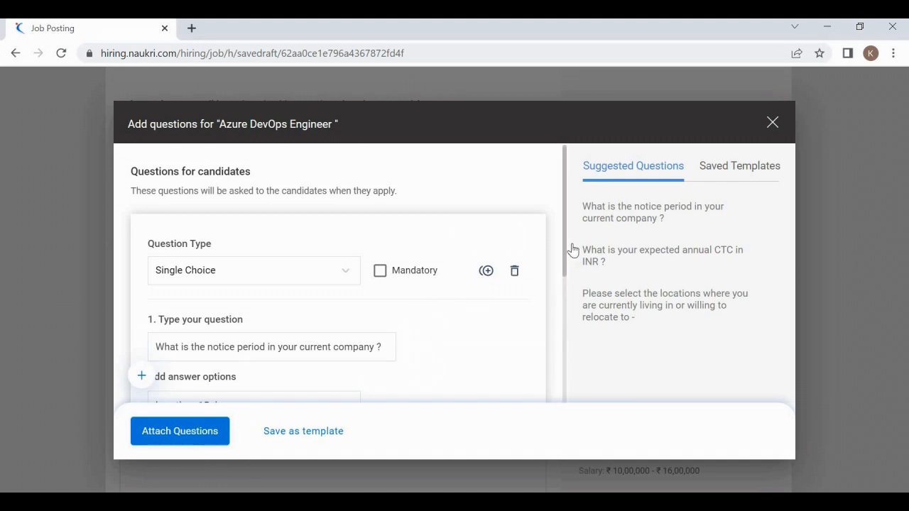
pyautogui.click(351, 453)
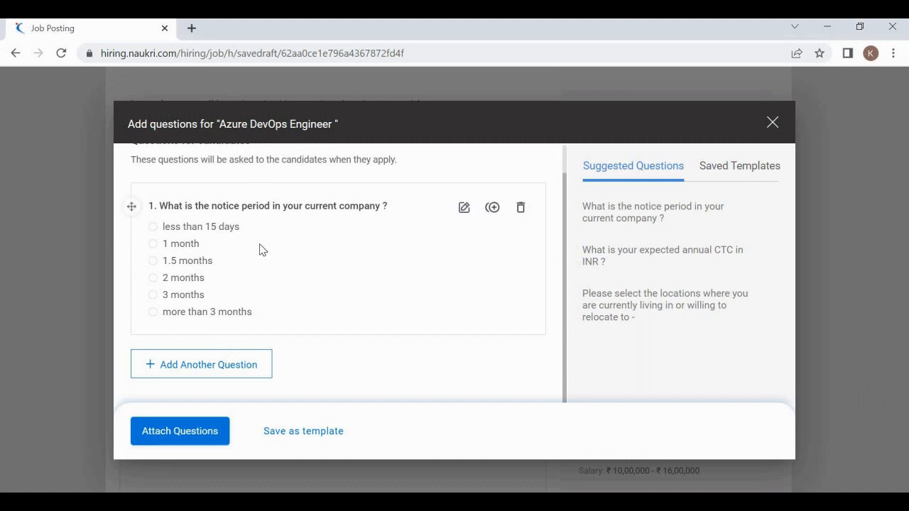
pyautogui.click(180, 432)
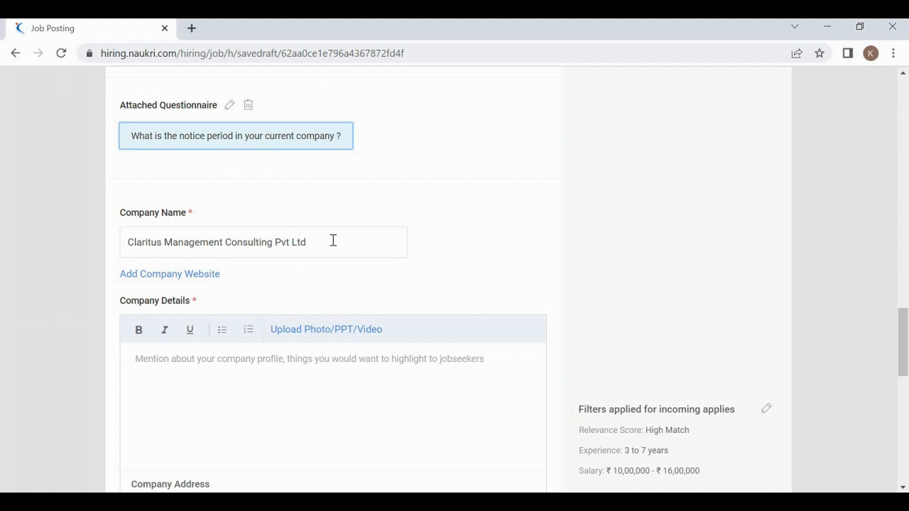
pyautogui.moveTo(333, 242); pyautogui.dragTo(101, 259)
pyautogui.press('BackSpace')
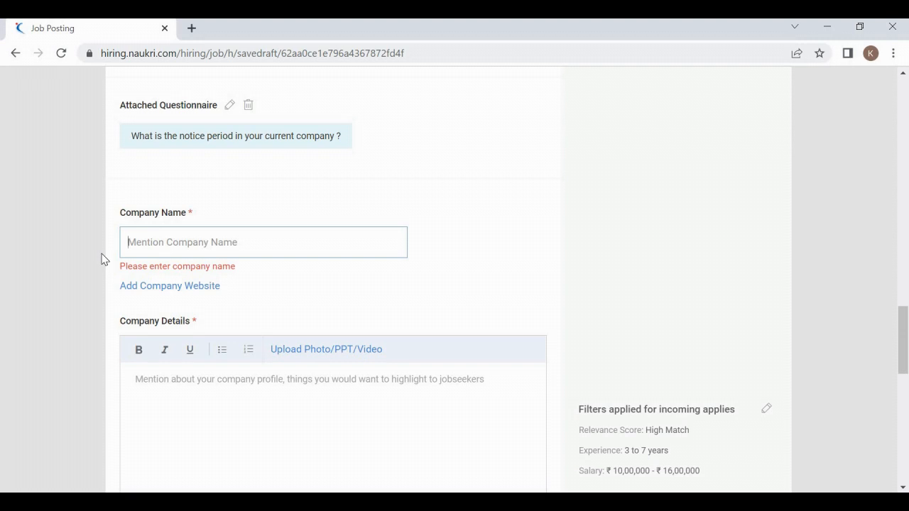
# Step: Search 'tata cons' and pick TATA CONSULTANCY SERVICES (TCS) as the company name
pyautogui.write('tata')
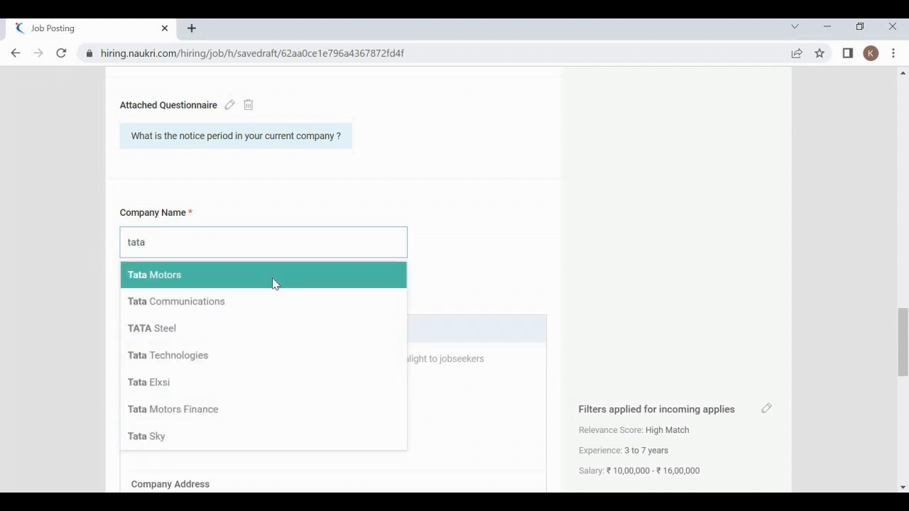
pyautogui.write(' cons')
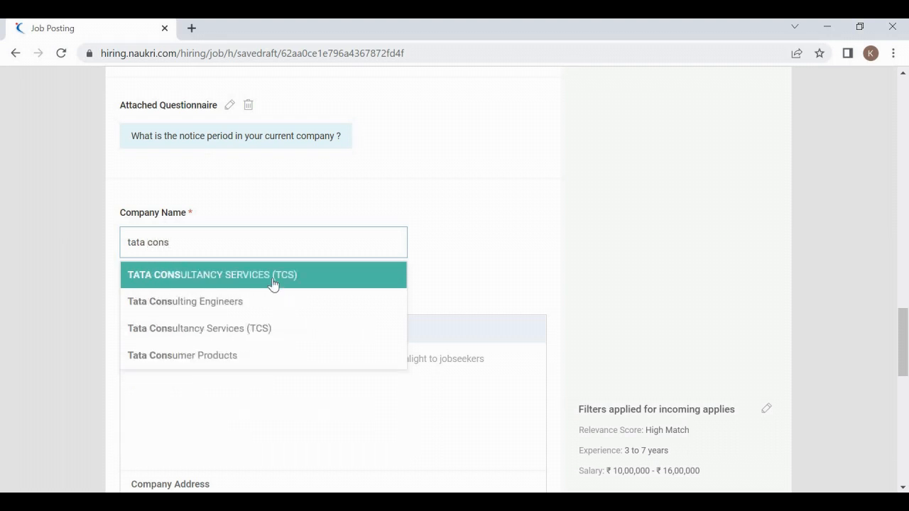
pyautogui.click(273, 284)
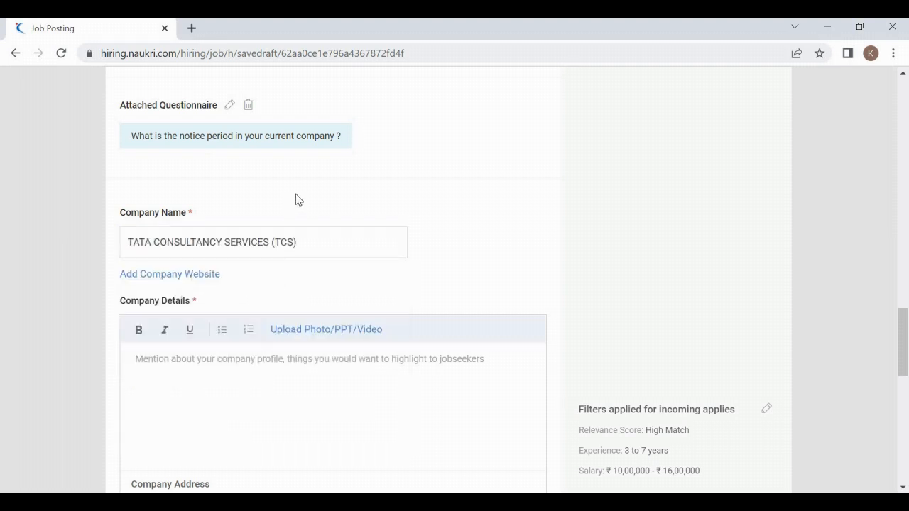
pyautogui.scroll(-2, 298, 199)
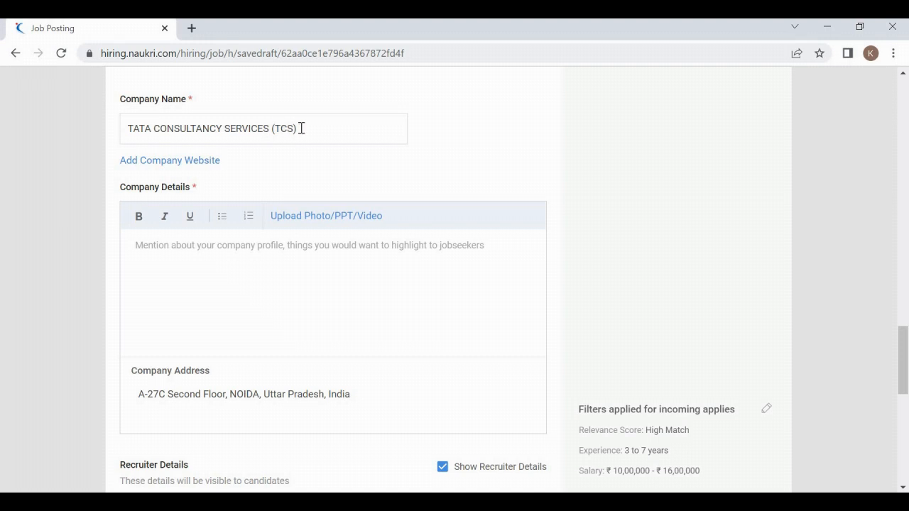
pyautogui.moveTo(301, 128); pyautogui.dragTo(83, 136)
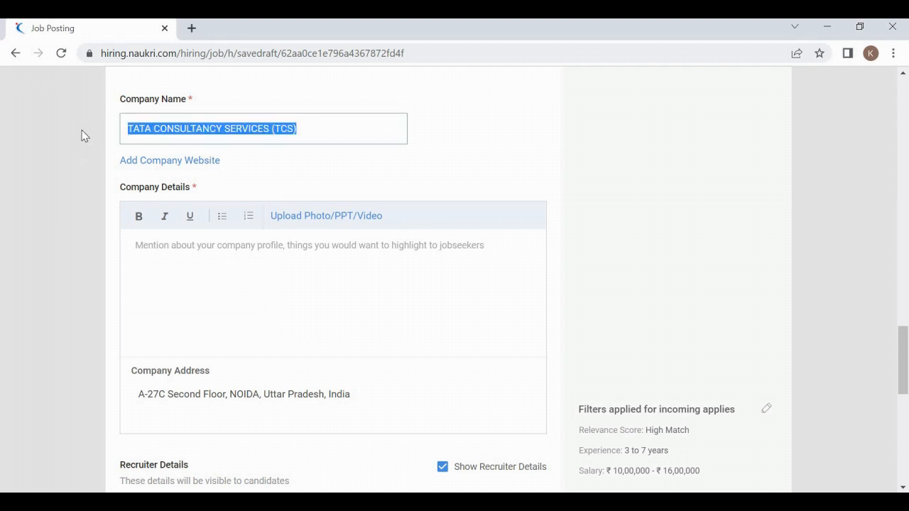
pyautogui.click(255, 166)
pyautogui.scroll(-1, 202, 226)
pyautogui.click(202, 226)
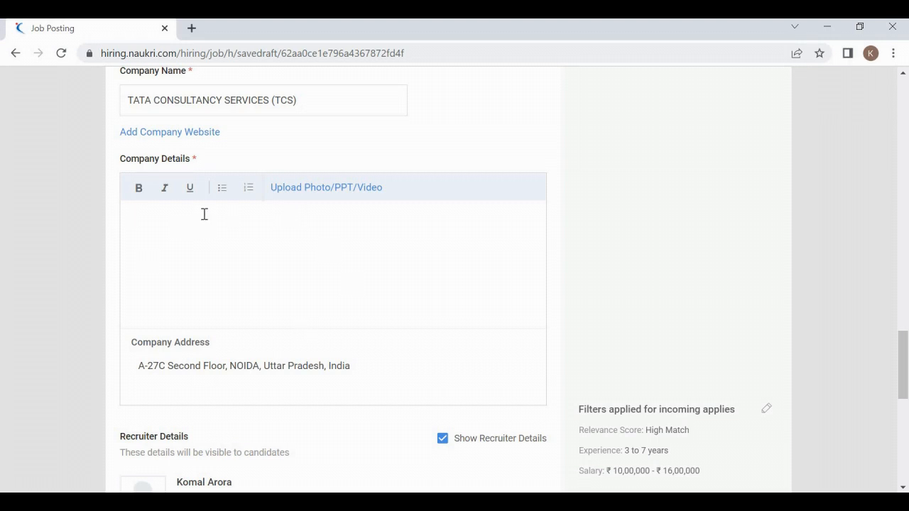
# Step: Enter the TCS contact e-mail address in Company Details
pyautogui.scroll(-1, 291, 158)
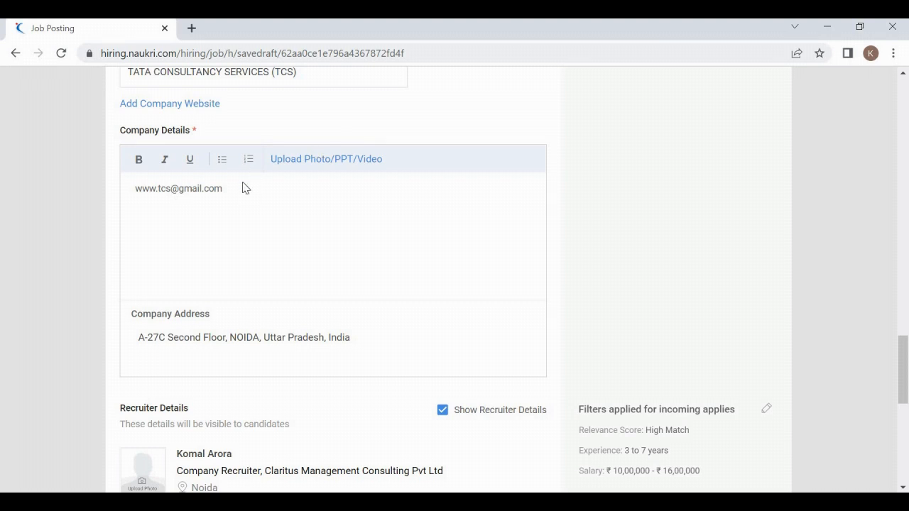
# Step: Select the company address text to leave the address field empty
pyautogui.tripleClick(128, 186)
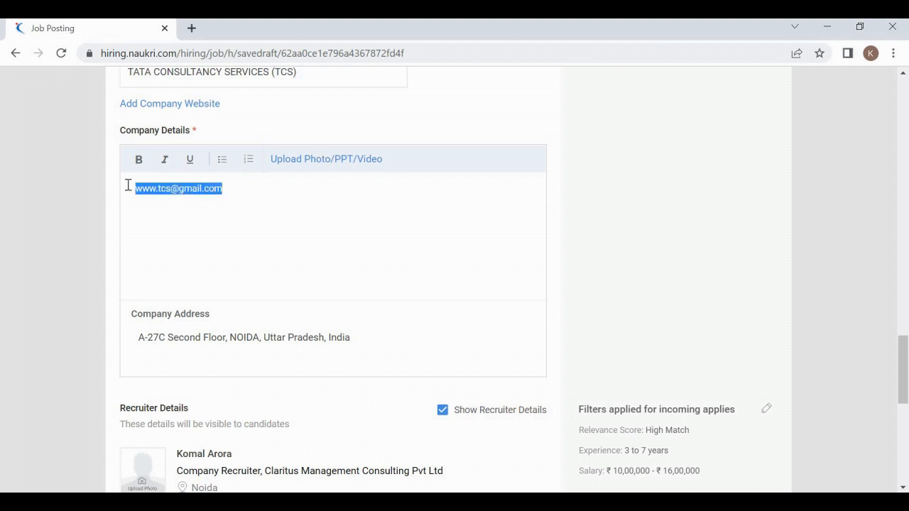
pyautogui.click(211, 205)
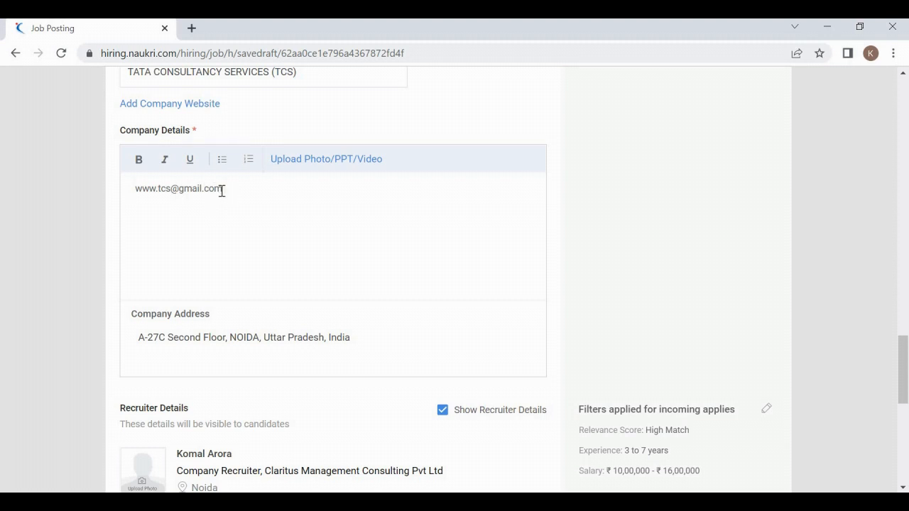
pyautogui.moveTo(374, 340); pyautogui.dragTo(96, 346)
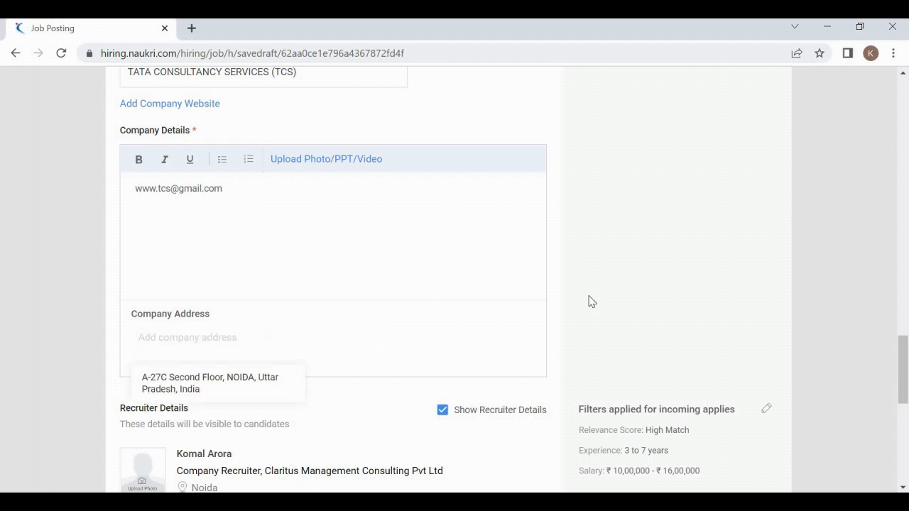
pyautogui.scroll(-1, 251, 408)
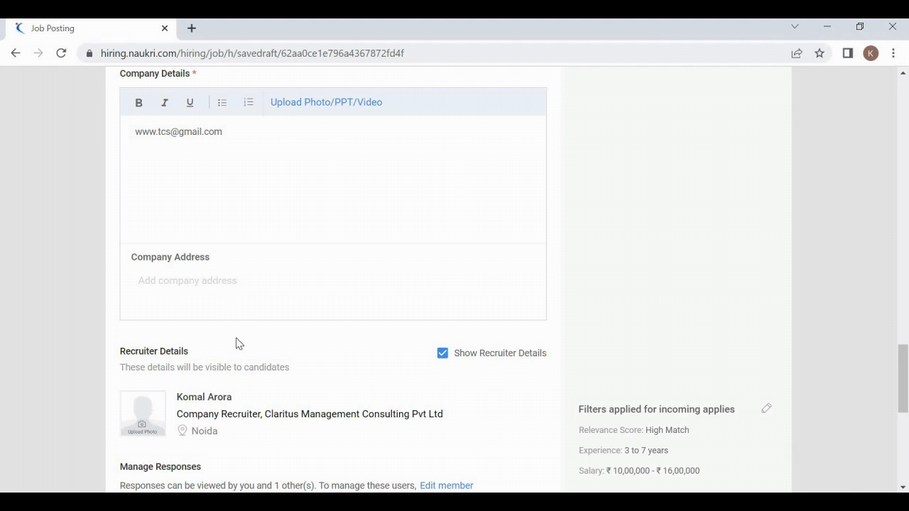
pyautogui.scroll(-1, 237, 344)
pyautogui.scroll(-2, 237, 344)
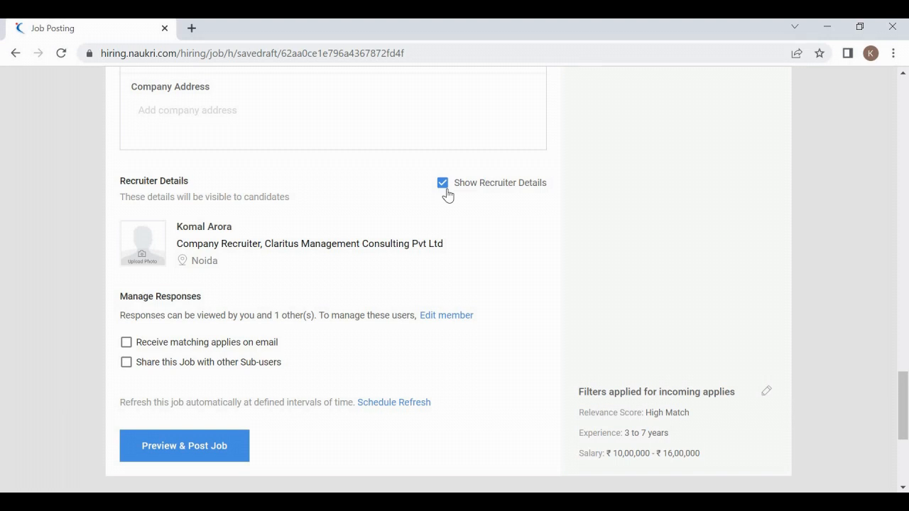
# Step: Uncheck Show Recruiter Details so candidates cannot see recruiter info
pyautogui.click(445, 190)
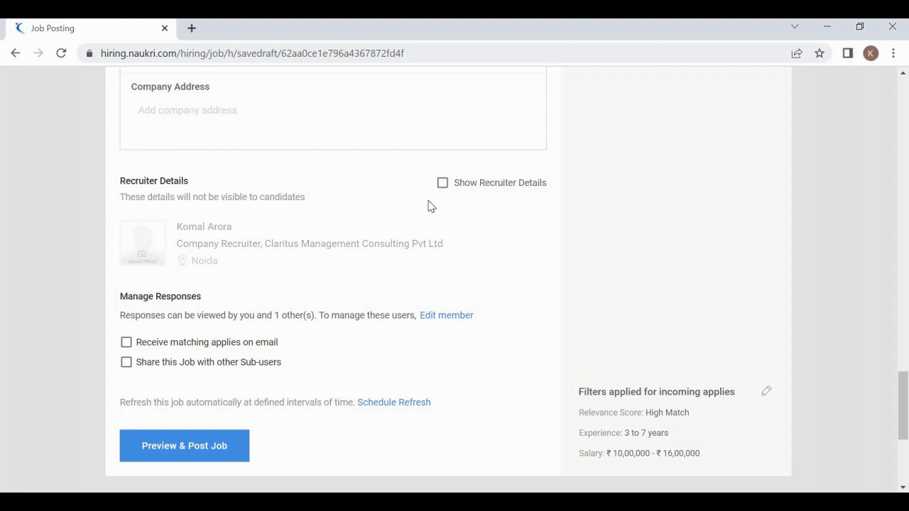
pyautogui.scroll(-3, 429, 203)
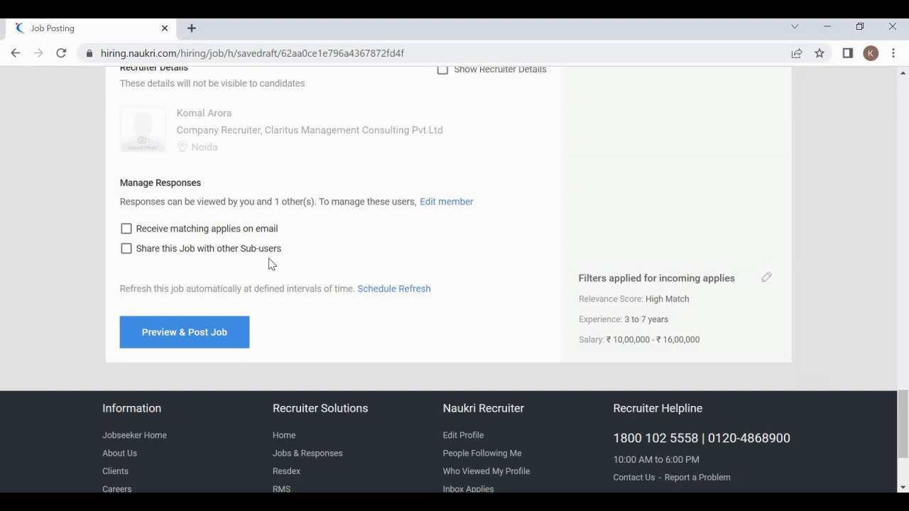
# Step: Enable matching-apply emails and replace the recipient with the recruiter's own address
pyautogui.click(127, 229)
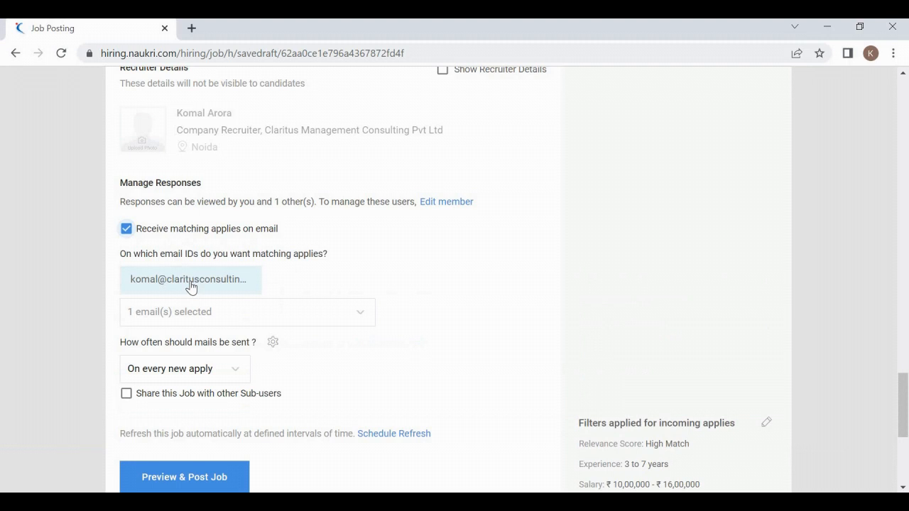
pyautogui.click(215, 316)
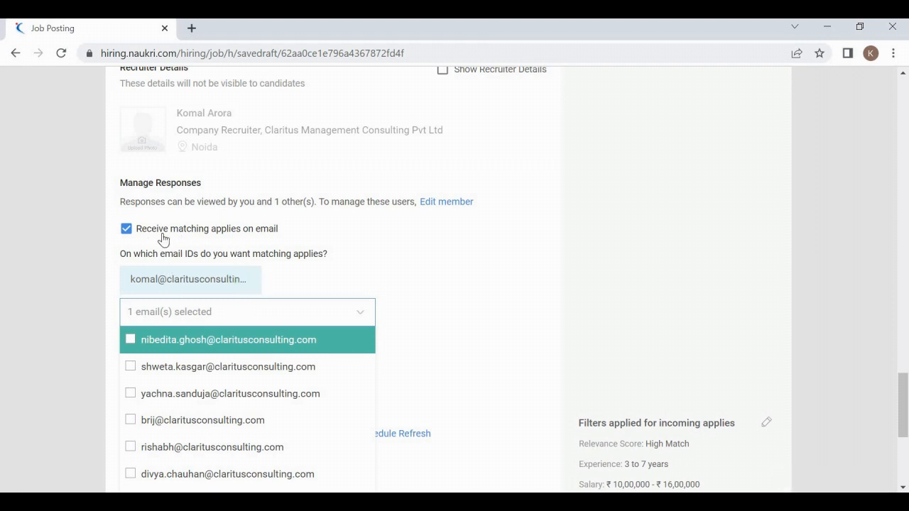
pyautogui.click(249, 279)
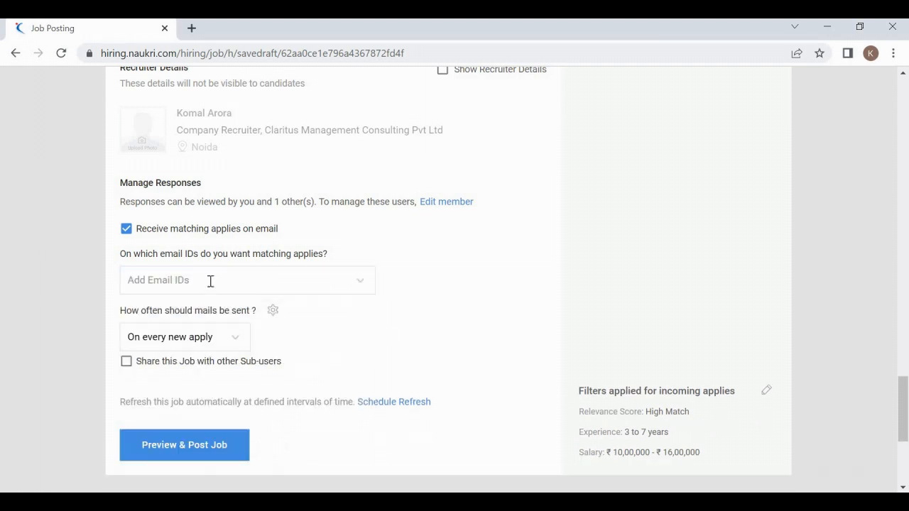
pyautogui.click(210, 280)
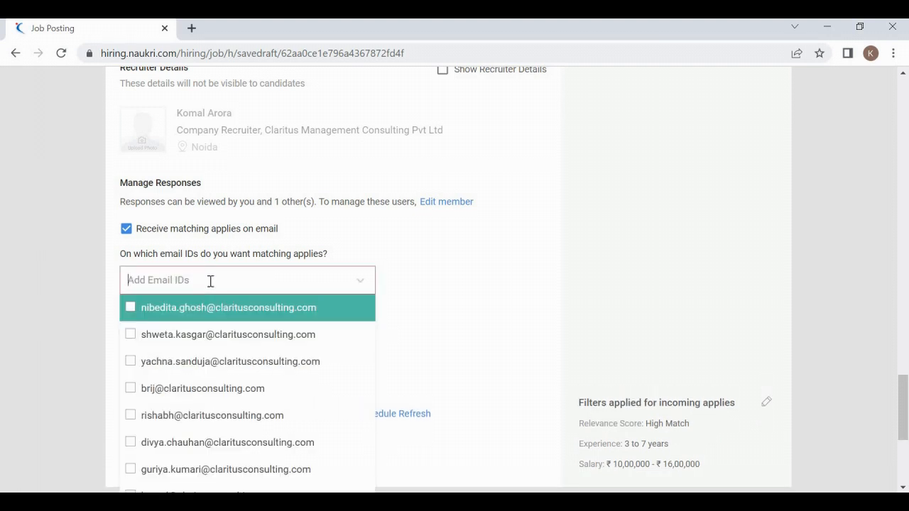
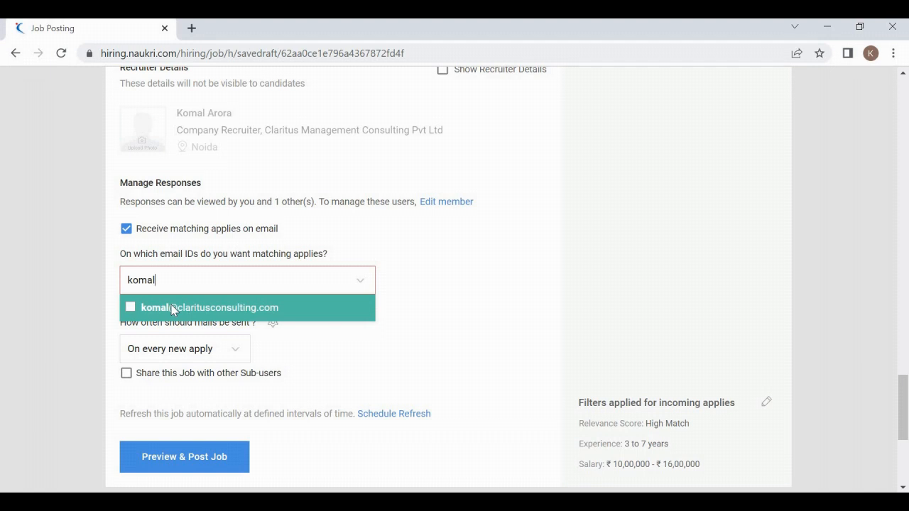
pyautogui.click(171, 308)
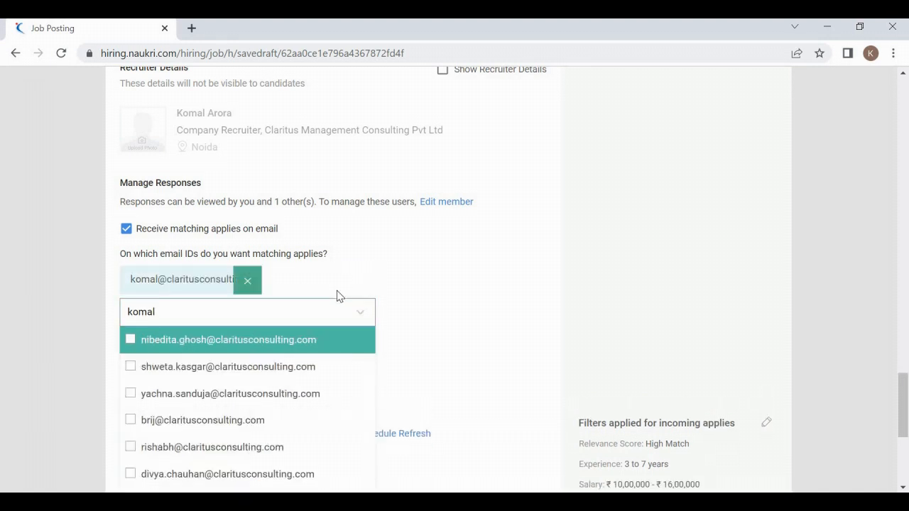
pyautogui.click(196, 283)
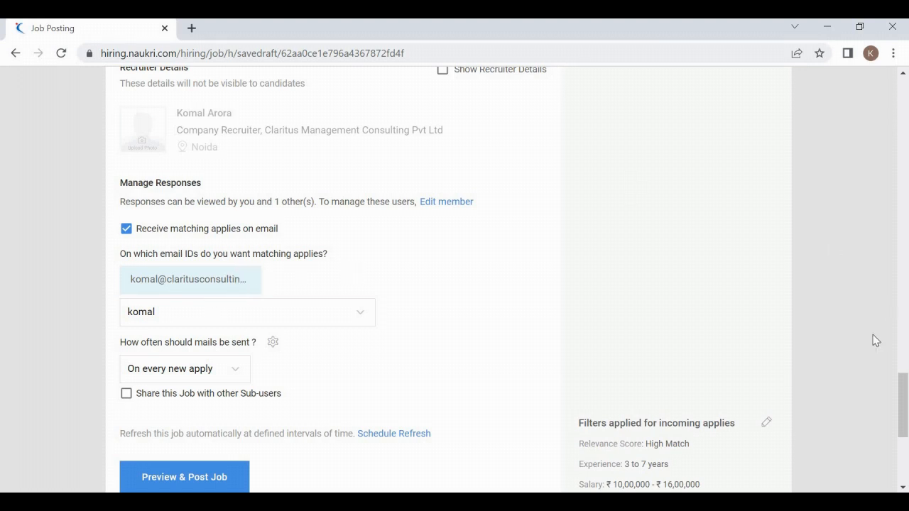
pyautogui.scroll(-3, 906, 416)
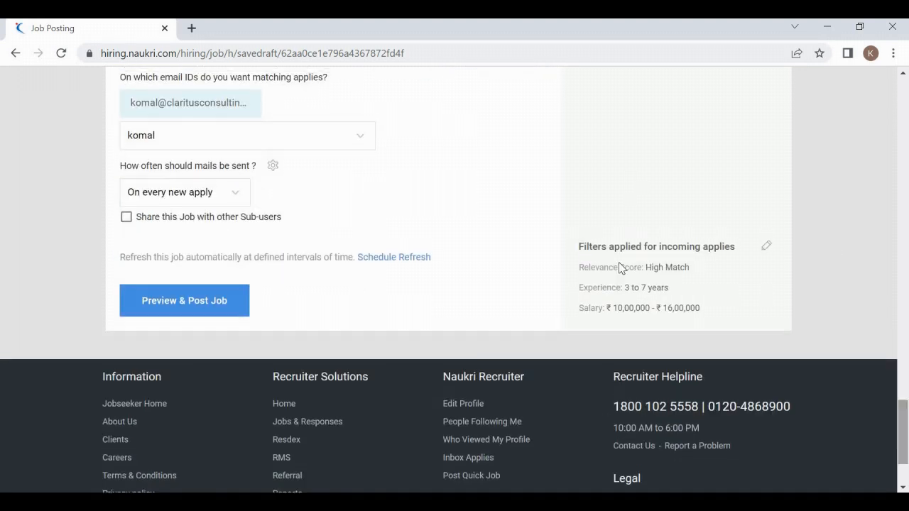
pyautogui.click(765, 248)
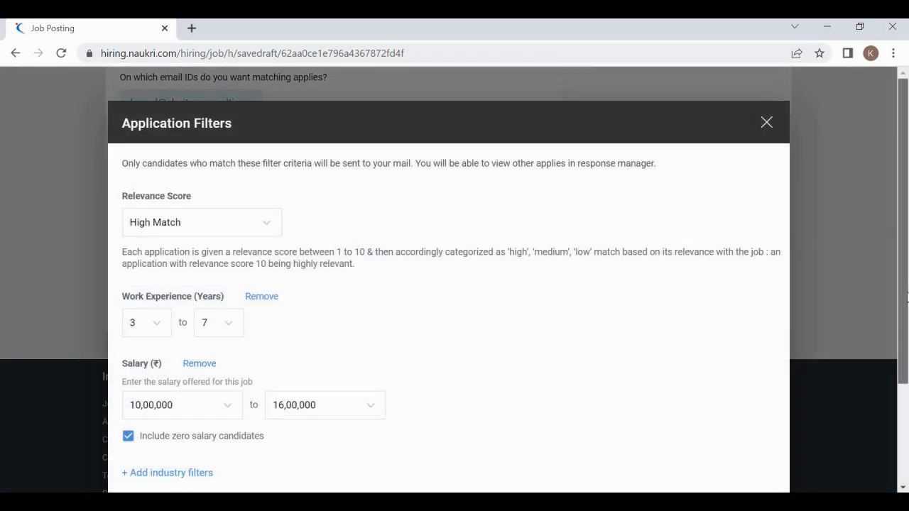
pyautogui.scroll(-2, 907, 270)
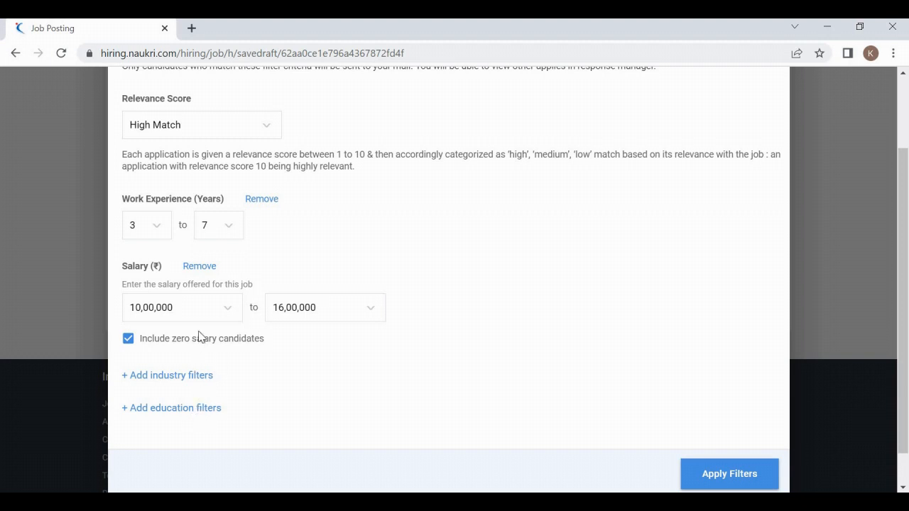
pyautogui.click(737, 483)
pyautogui.click(729, 466)
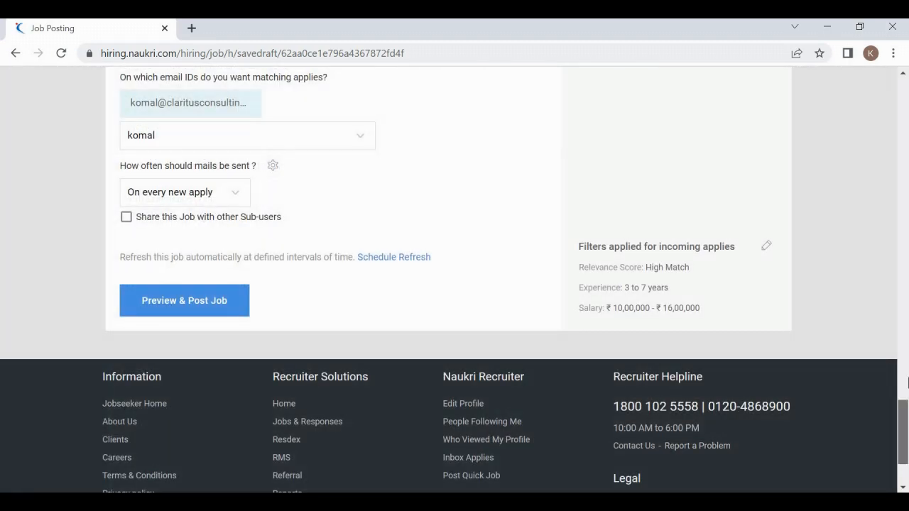
pyautogui.scroll(6, 902, 427)
pyautogui.scroll(-7, 902, 426)
pyautogui.moveTo(908, 348); pyautogui.dragTo(908, 409)
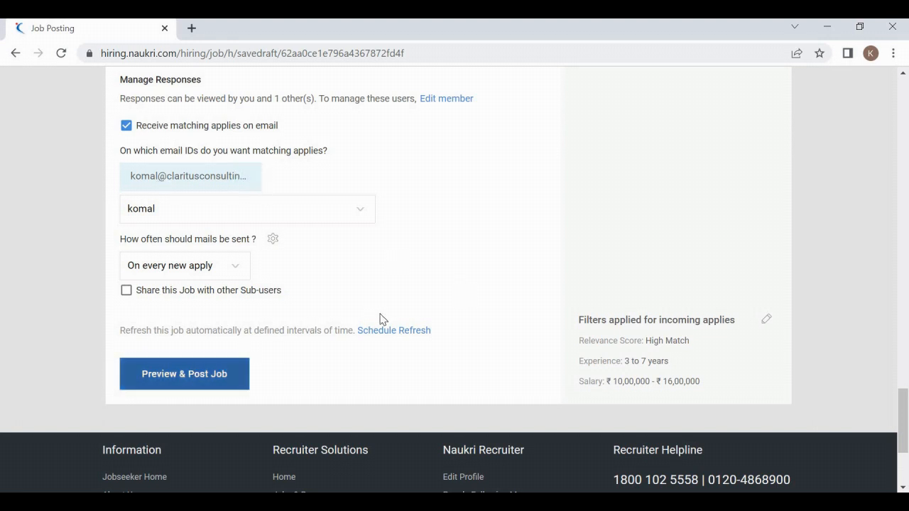
# Step: Preview the Azure Devops Engineer job for TCS and review its salary, experience and locations
pyautogui.click(199, 383)
pyautogui.click(199, 383)
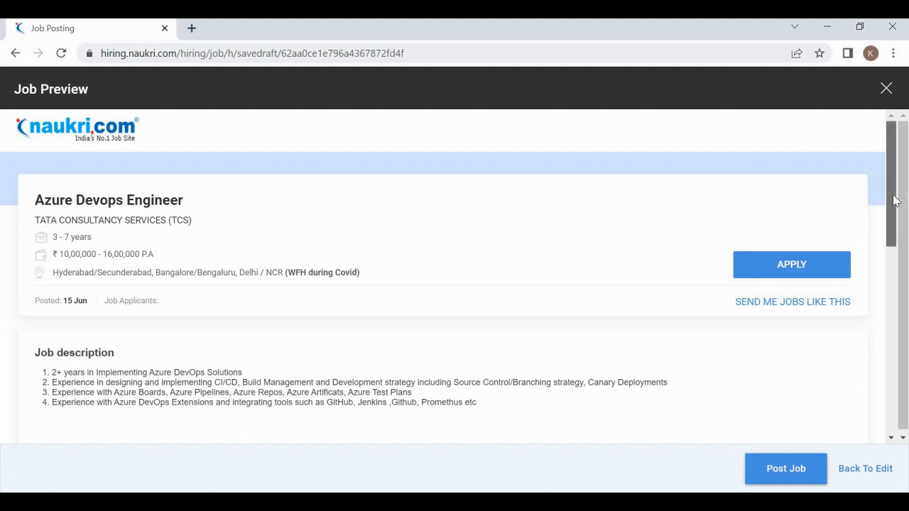
pyautogui.moveTo(897, 194); pyautogui.dragTo(896, 195)
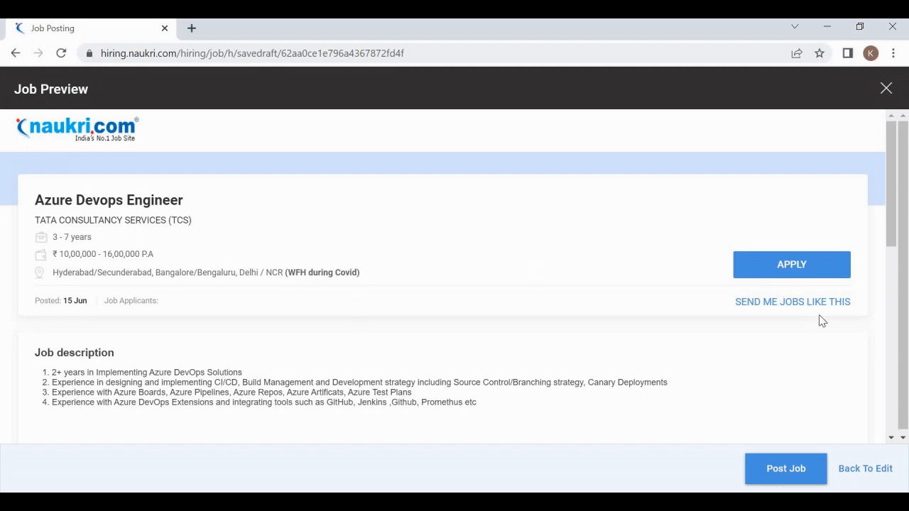
pyautogui.scroll(-3, 893, 291)
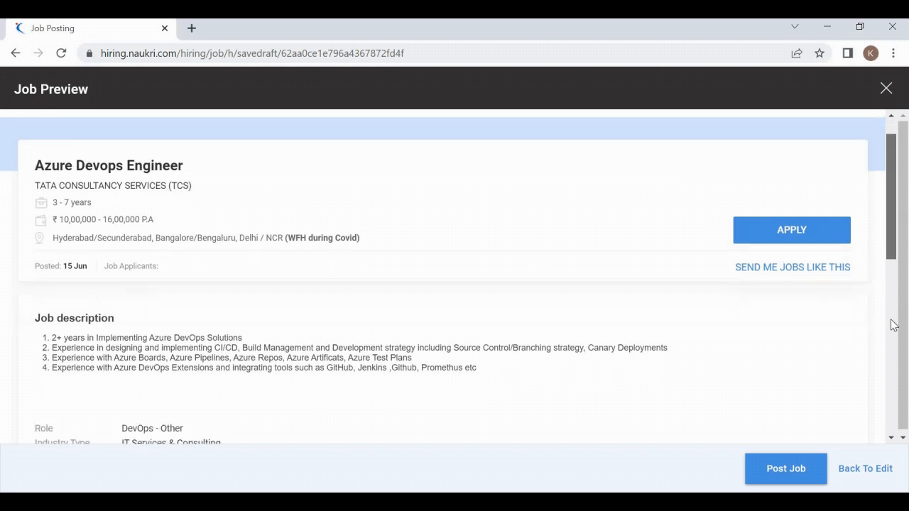
pyautogui.scroll(-5, 879, 432)
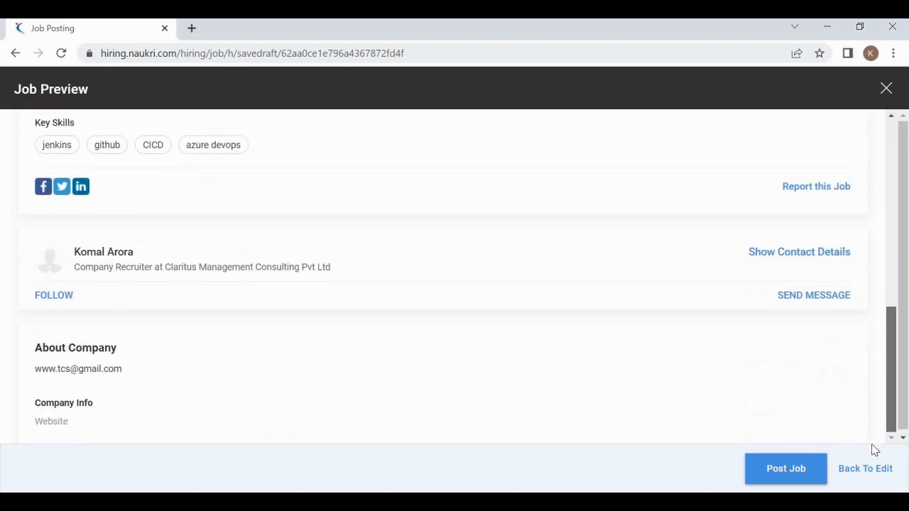
pyautogui.scroll(10, 888, 320)
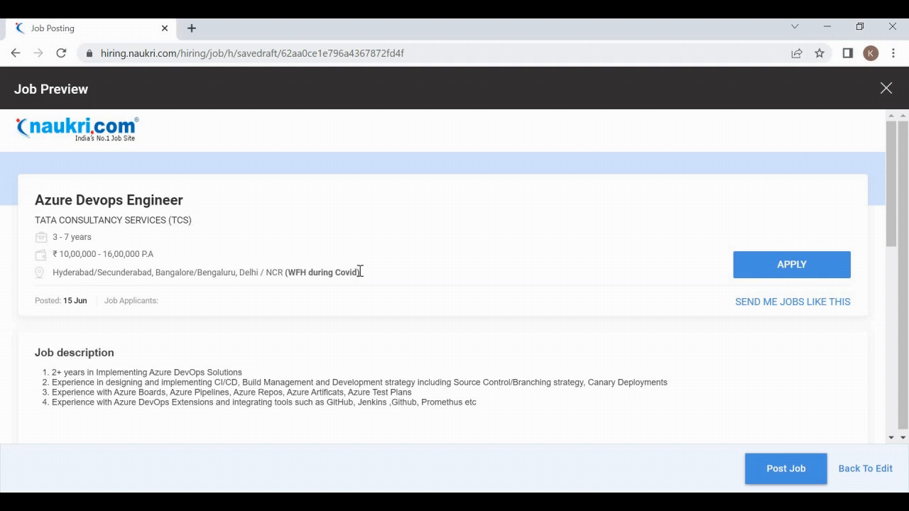
pyautogui.tripleClick(296, 270)
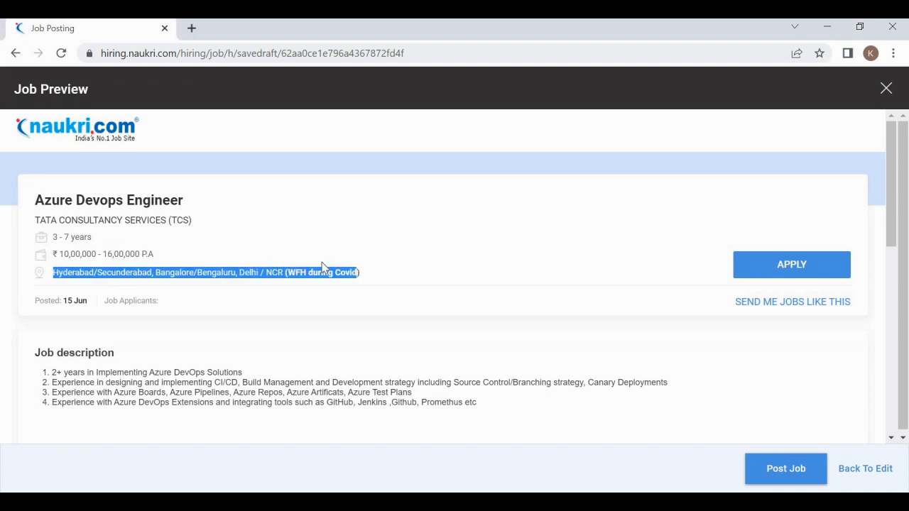
pyautogui.click(377, 272)
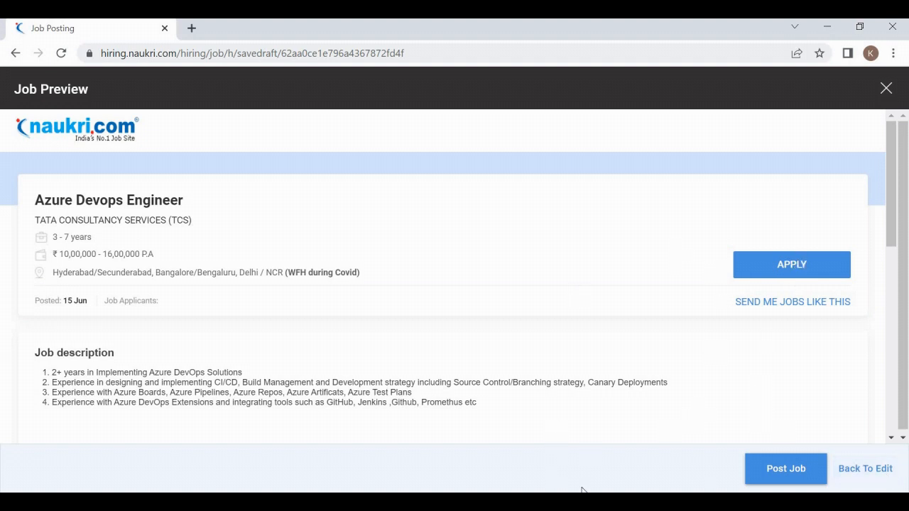
pyautogui.click(788, 465)
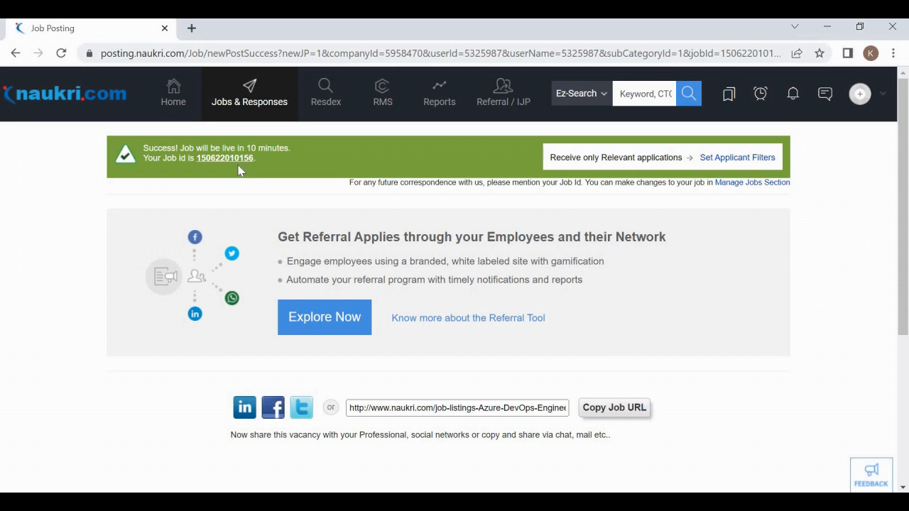
pyautogui.hotkey('alt', 'Tab')
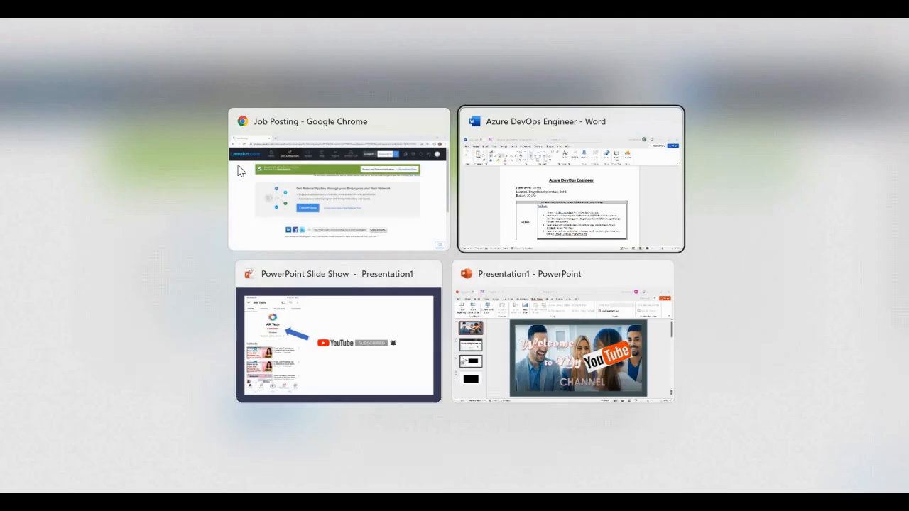
pyautogui.hotkey('alt', 'Tab')
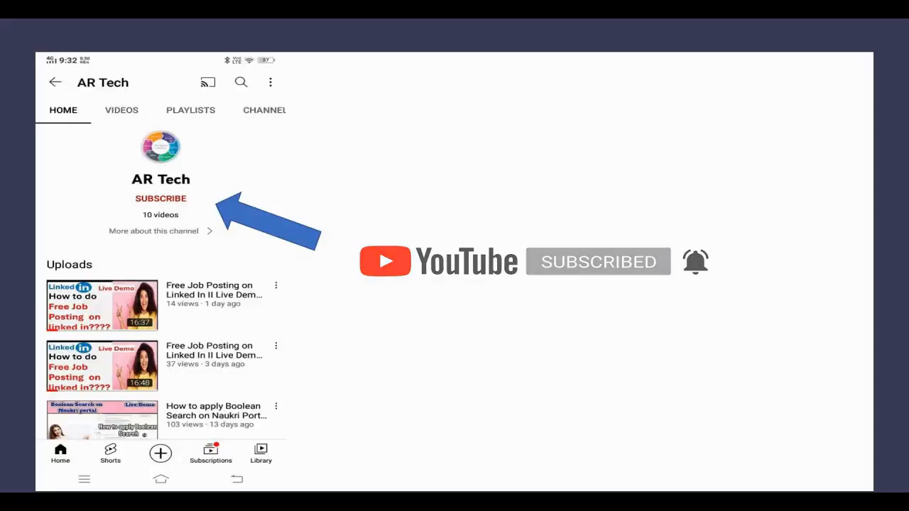